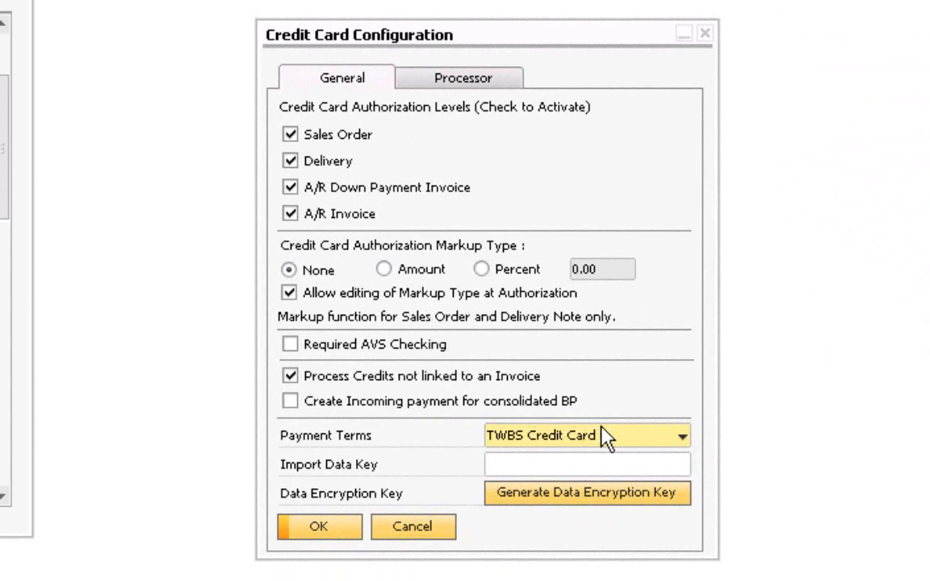
Step: Review the available Payment Terms in the credit card configuration and the payment terms set on the Parameter Technology sales order
left_click(683, 437)
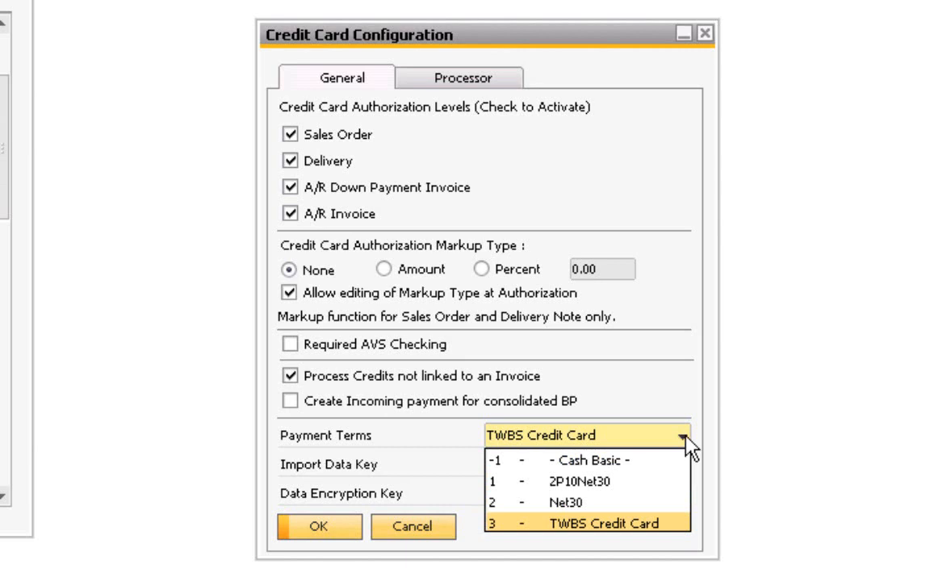
left_click(686, 437)
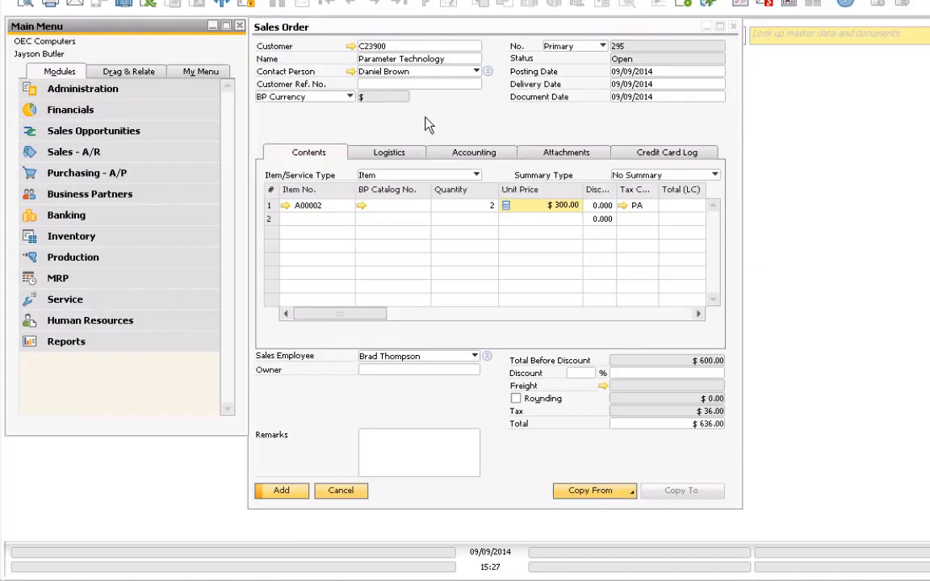
left_click(473, 153)
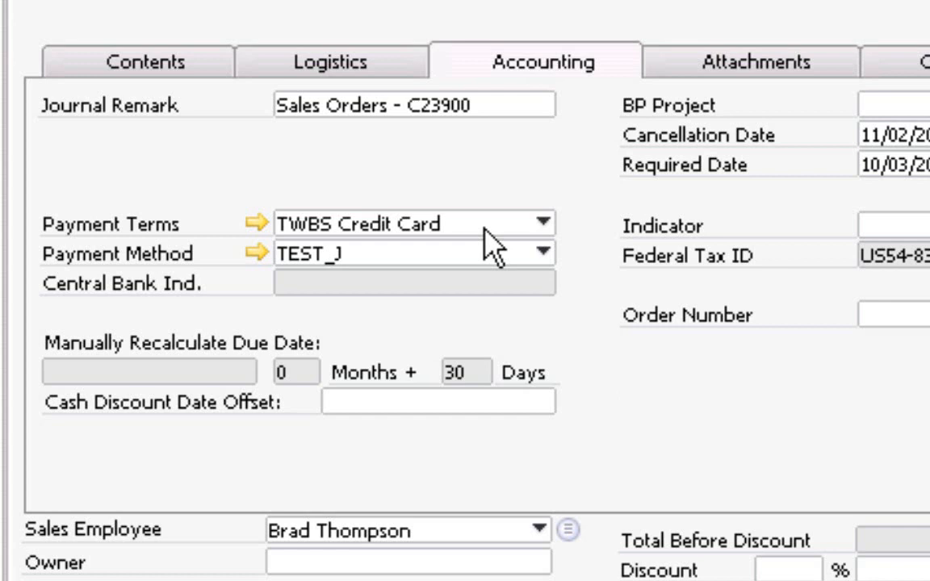
left_click(151, 64)
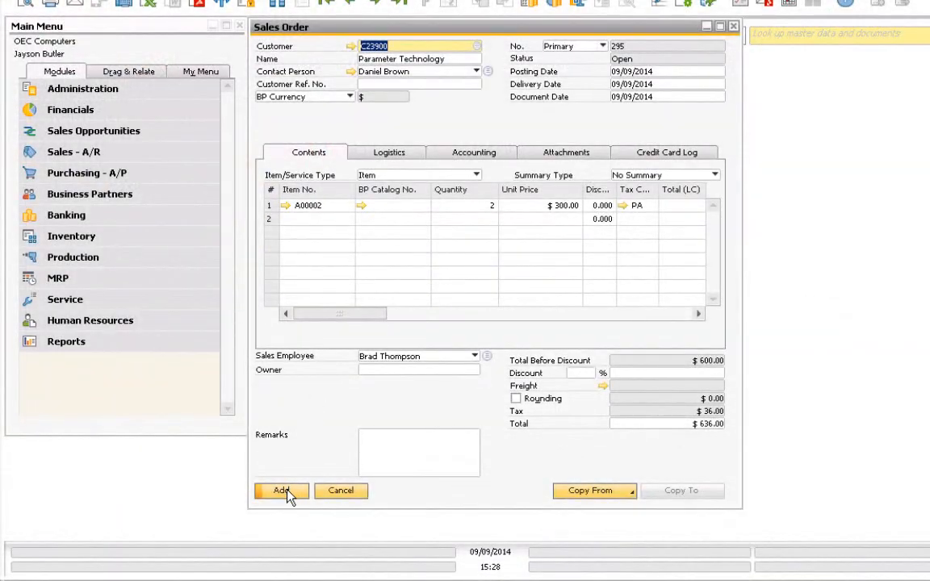
Step: Add the Parameter Technology sales order, accept the offer to authorize it, and cancel out of the credit card authorization
left_click(288, 490)
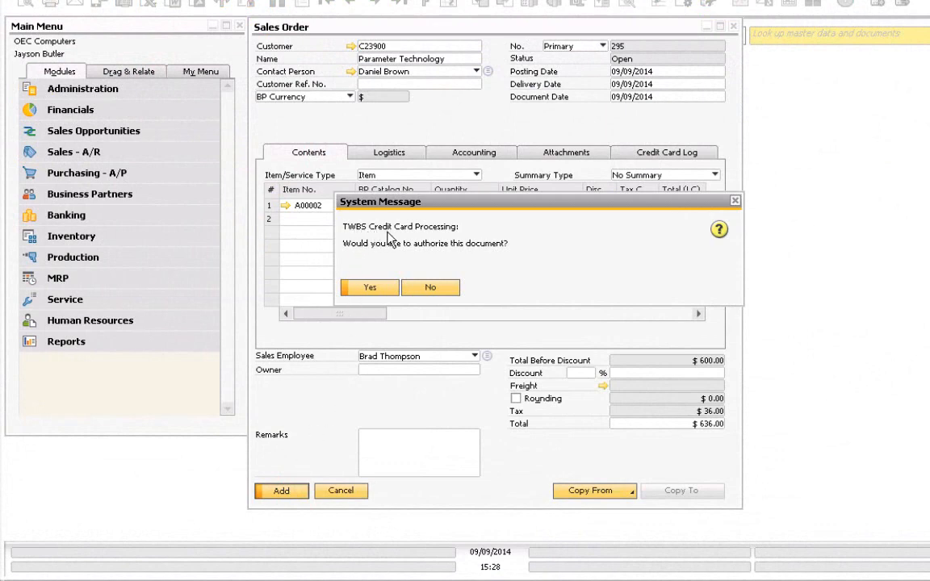
left_click(373, 288)
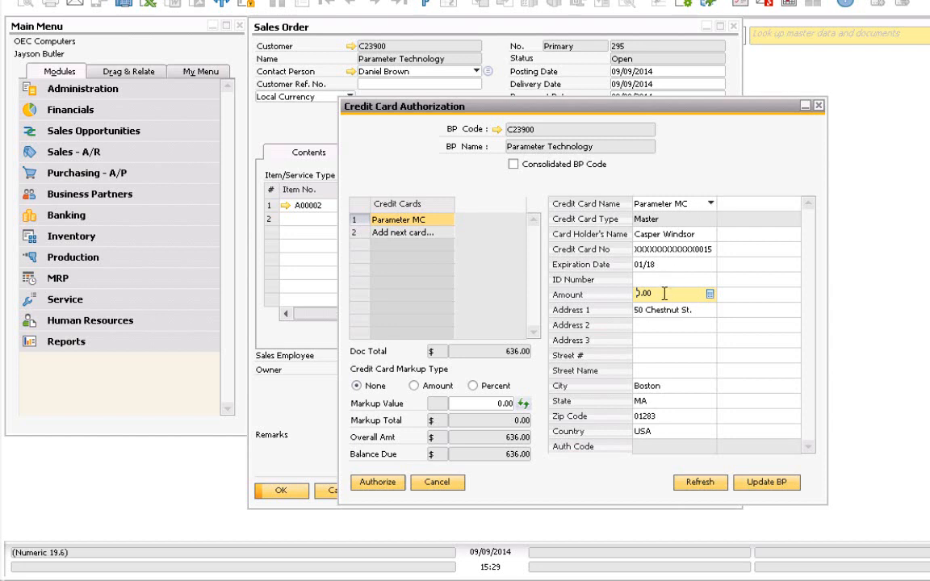
left_click(435, 485)
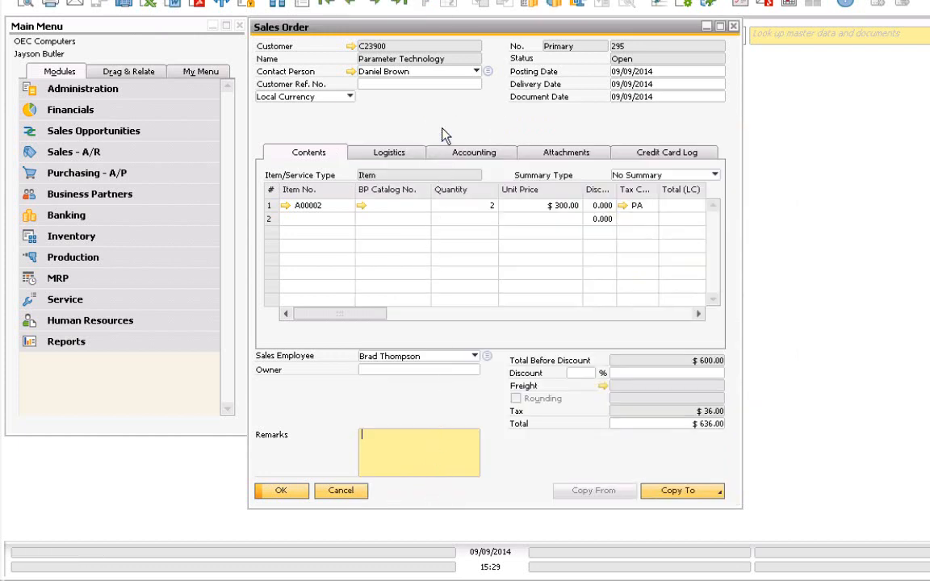
Step: Authorize the full 636.00 on the Parameter MC card from the saved sales order and view its Credit Card Log
right_click(442, 135)
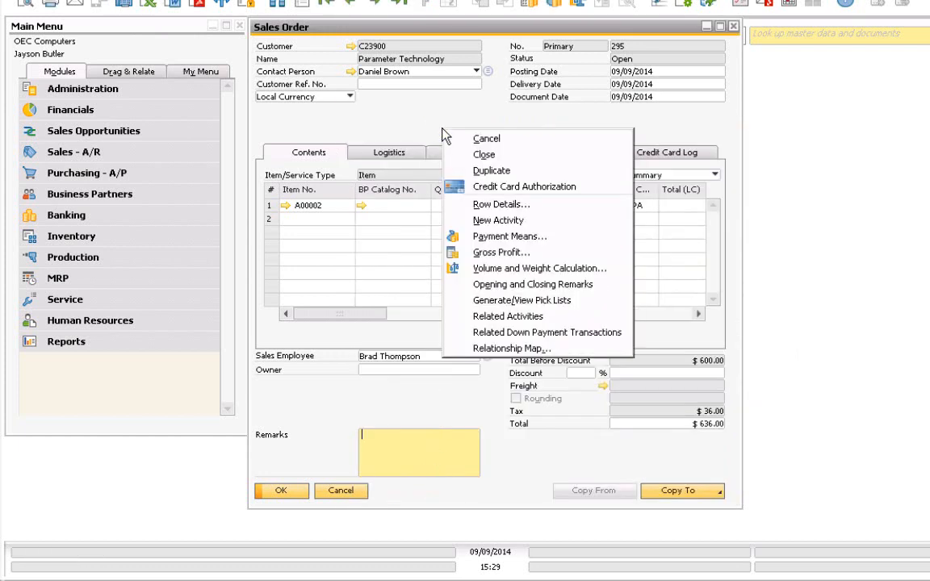
left_click(475, 189)
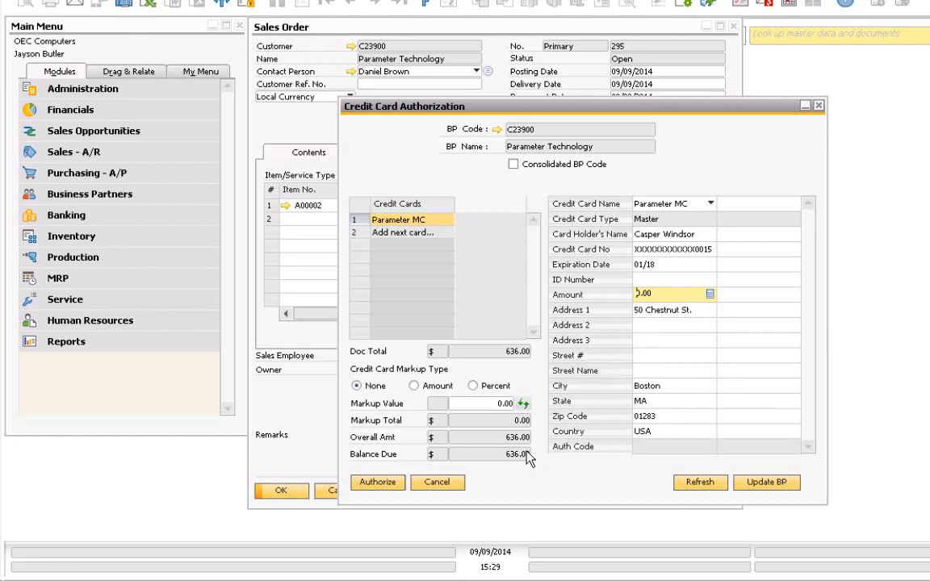
key("ctrl+b")
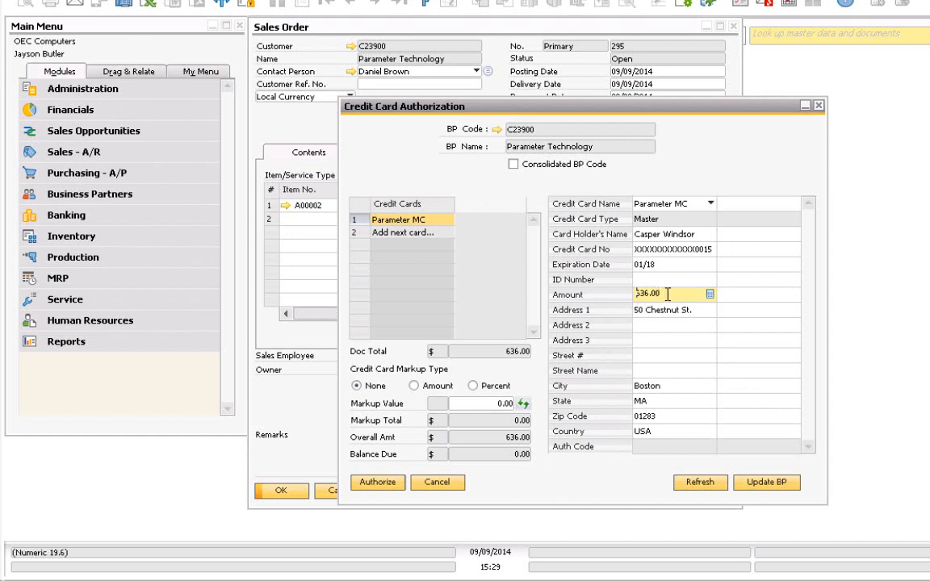
left_click(378, 483)
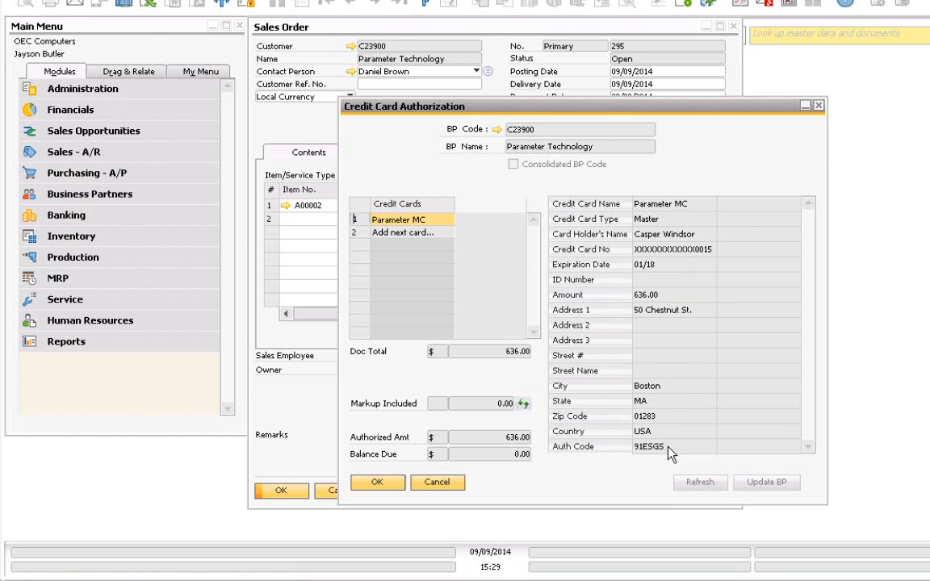
left_click(375, 482)
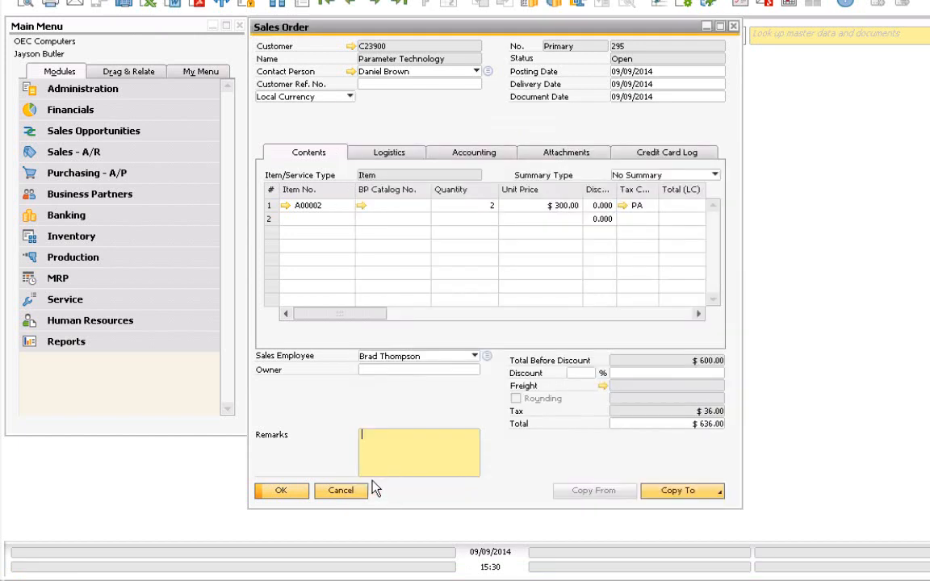
left_click(644, 153)
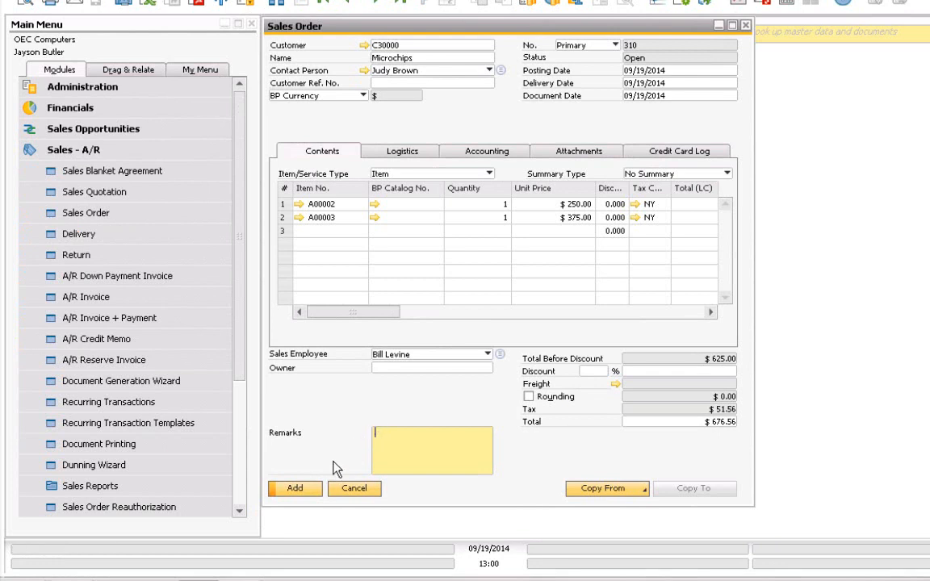
Step: Add the Microchips sales order with credit card authorization and set the Microchip MC card's amount to 200.00
left_click(296, 491)
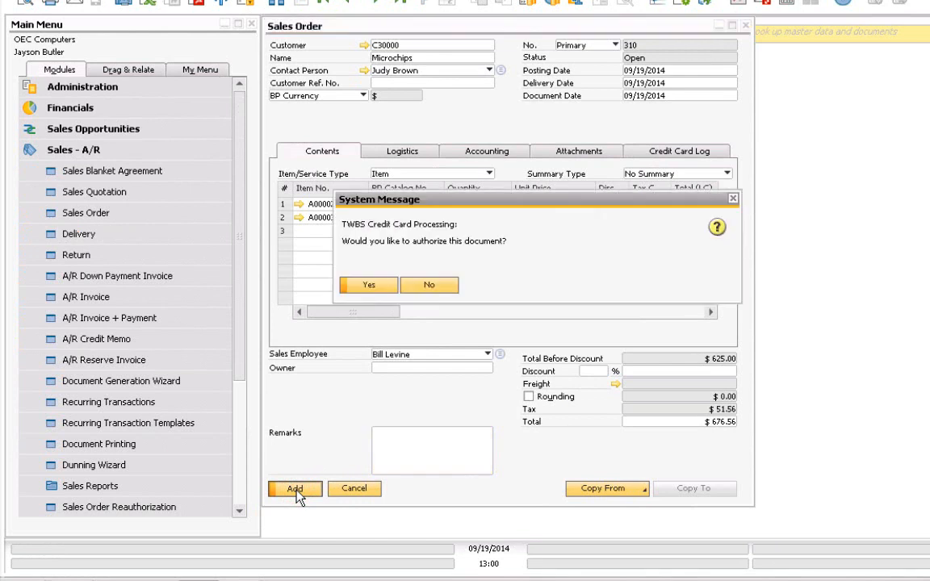
left_click(370, 285)
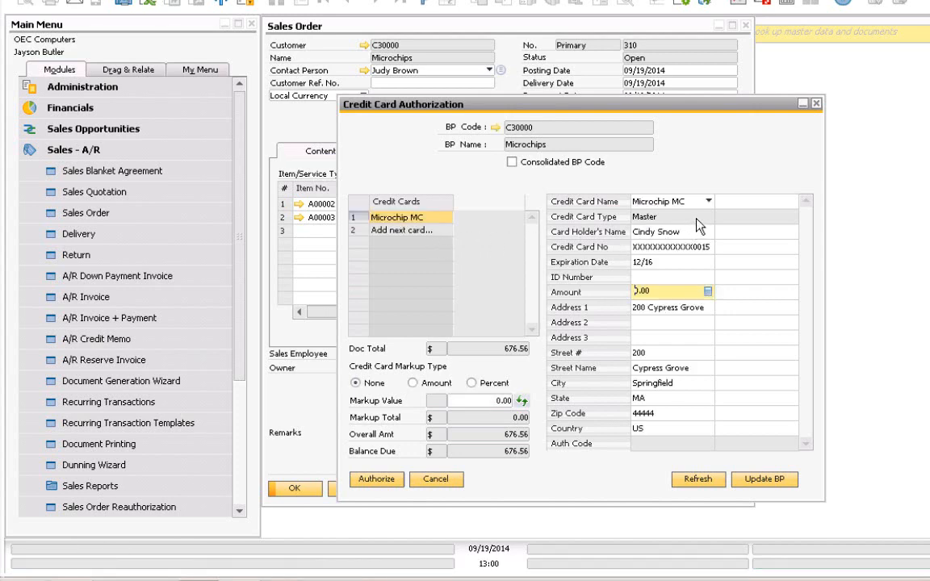
left_click_drag(655, 291, 618, 290)
type("200.00")
left_click(685, 327)
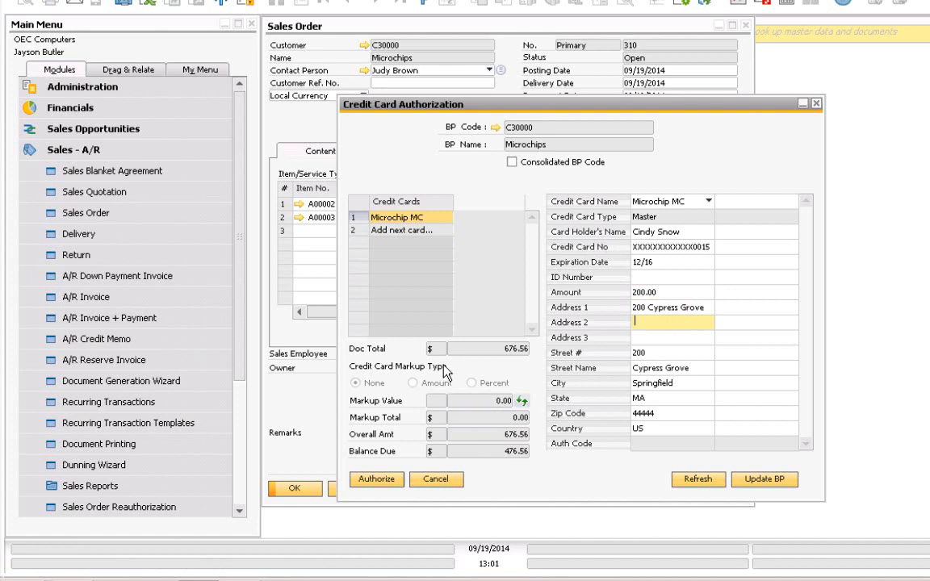
Step: Add Microchip - Visa as the second card, assign it the remaining balance of 476.56, and authorize both cards
left_click(359, 232)
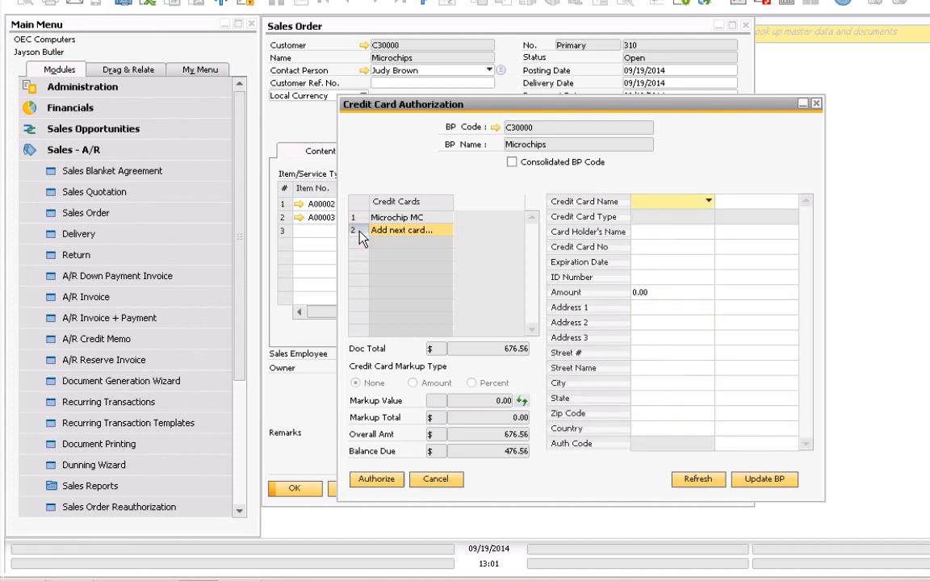
left_click(709, 203)
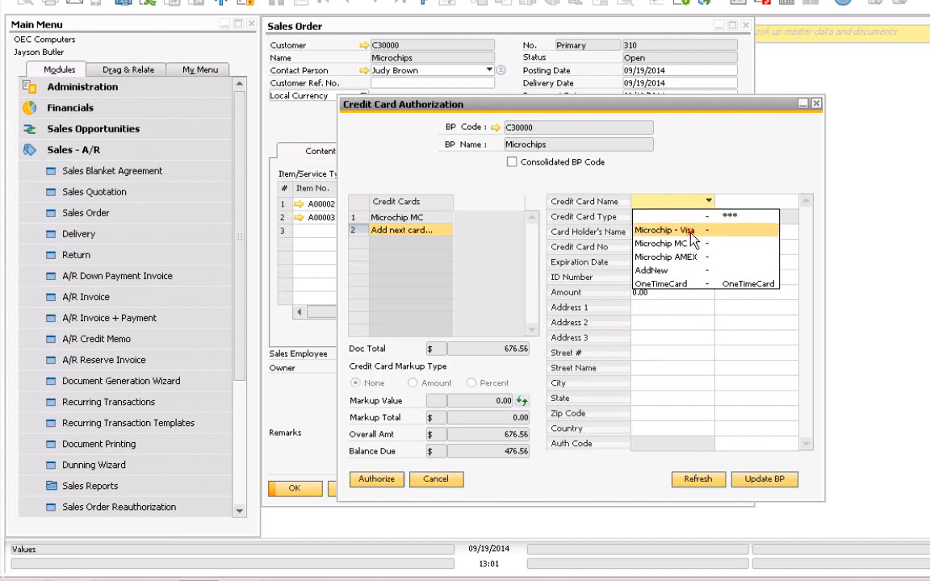
left_click(690, 231)
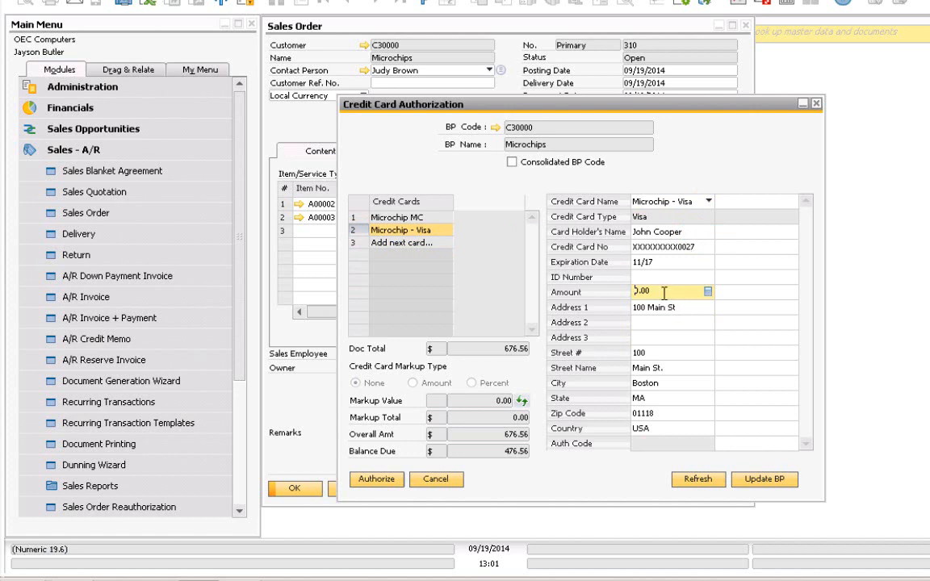
left_click(664, 292)
key("ctrl+b")
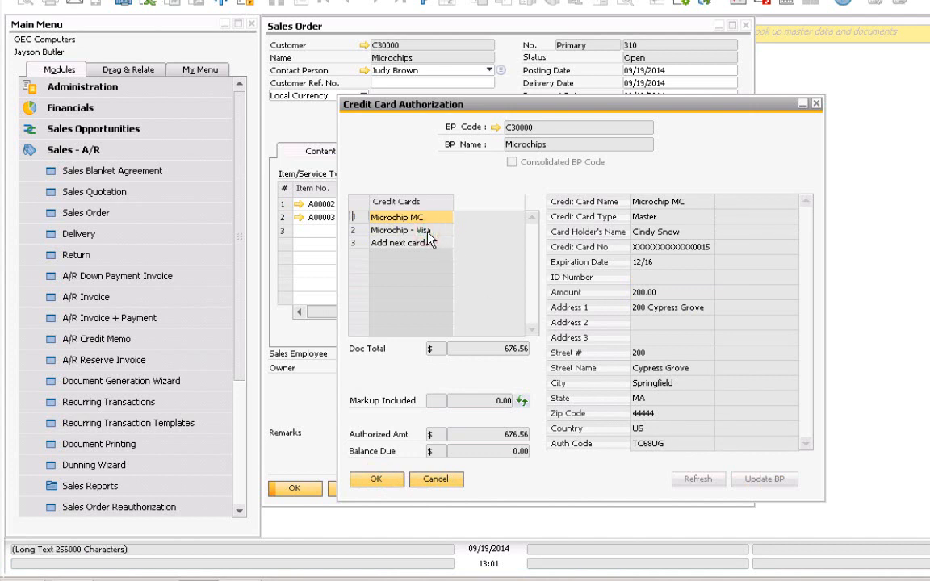
Step: Examine the Microchip - Visa authorization details, close the authorization, and review both transactions in the order's Credit Card Log
left_click(361, 230)
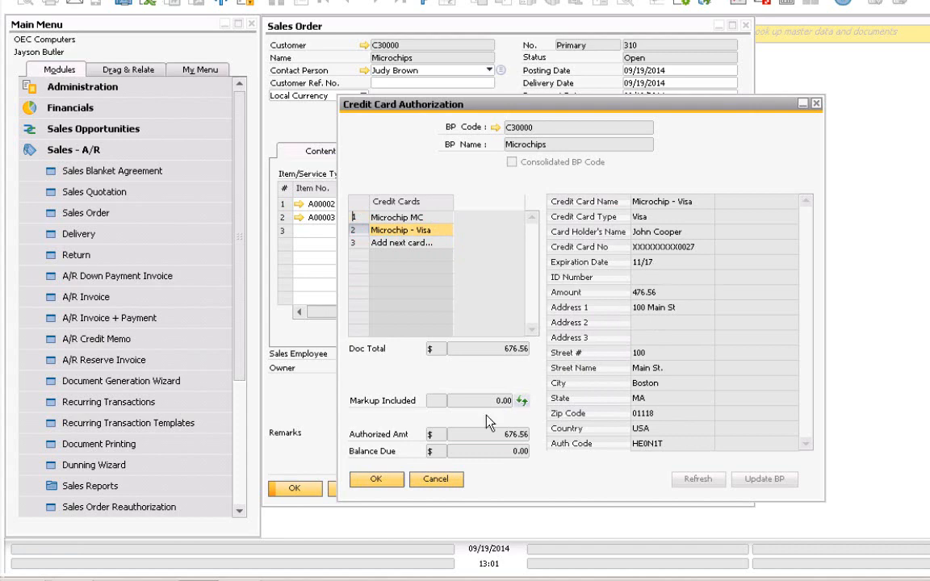
left_click(376, 480)
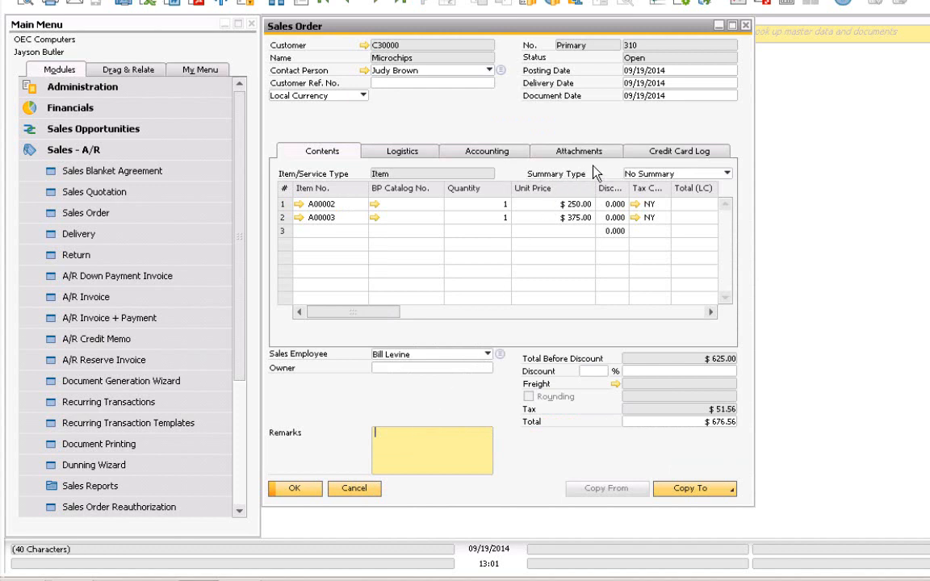
left_click(642, 153)
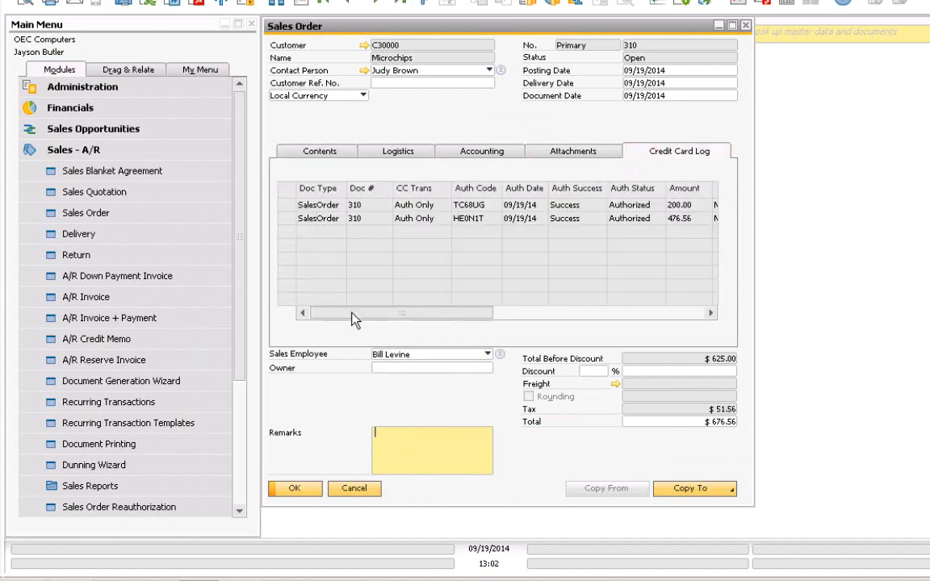
left_click_drag(353, 318, 385, 320)
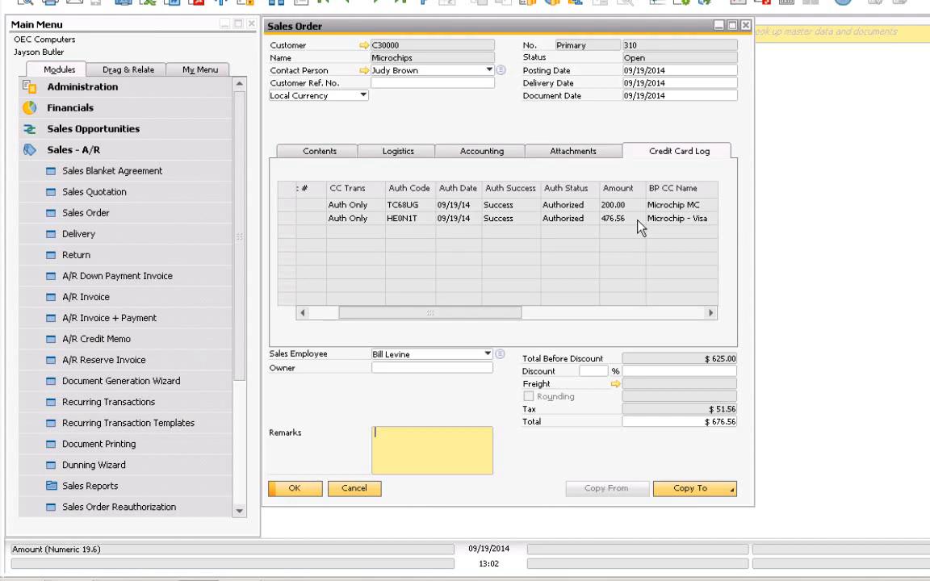
Step: Add the Microchips sales order for item A00001 without authorizing a credit card
left_click(388, 454)
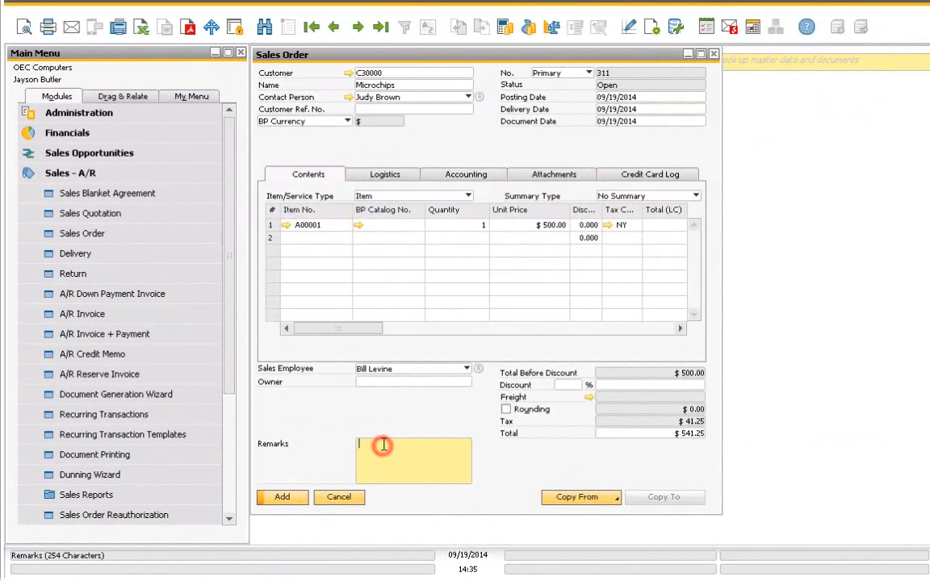
left_click(278, 498)
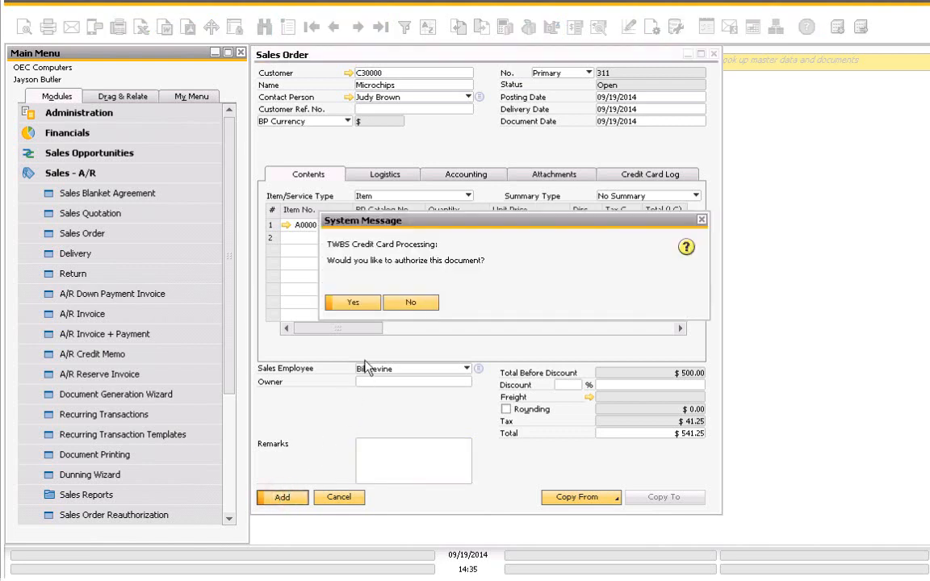
left_click(401, 304)
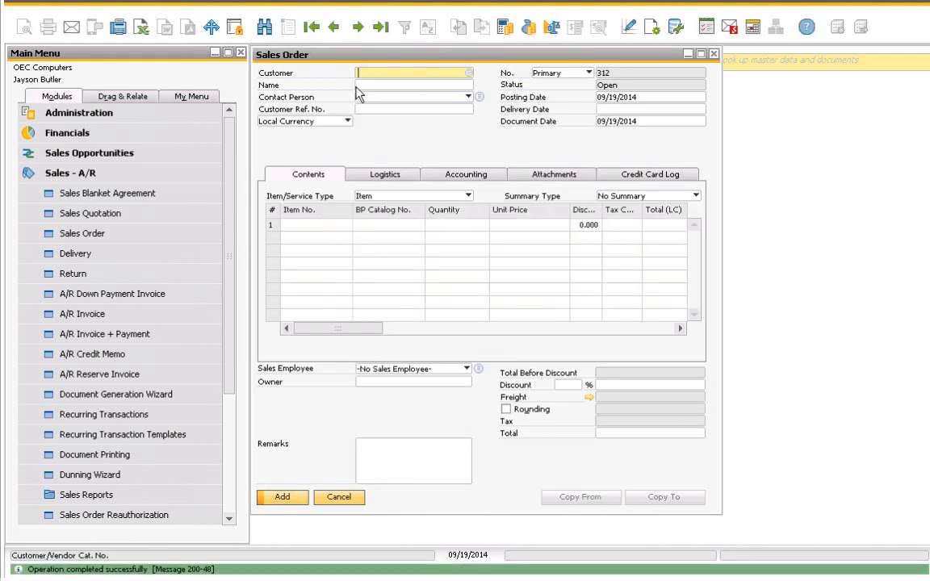
Step: Reopen the sales order just added for item A00001 and copy it to an A/R Down Payment invoice
left_click(333, 27)
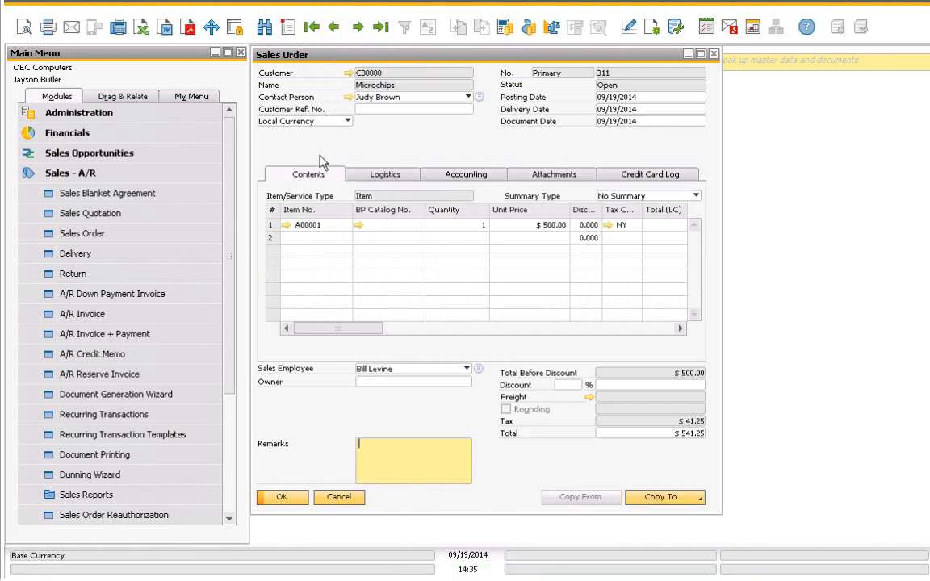
left_click(651, 498)
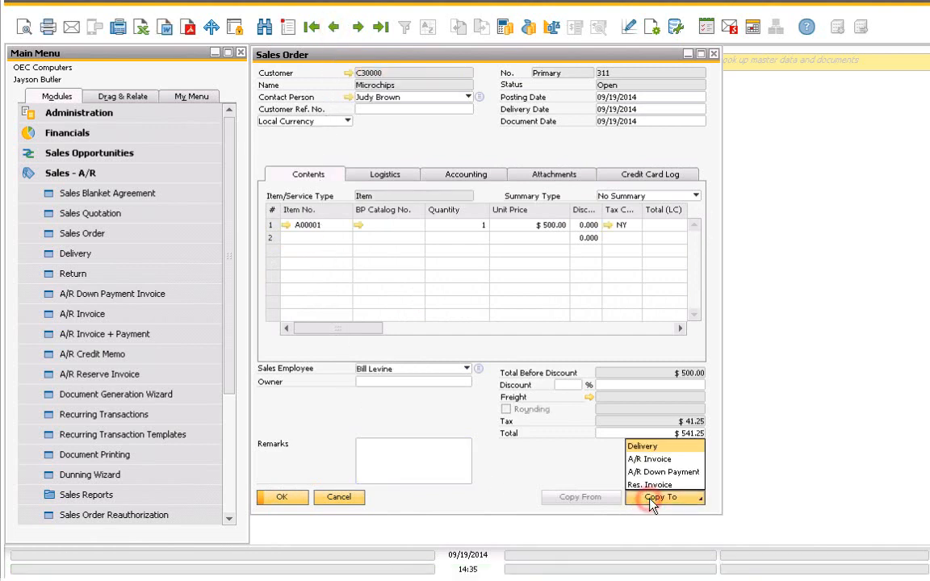
left_click(650, 475)
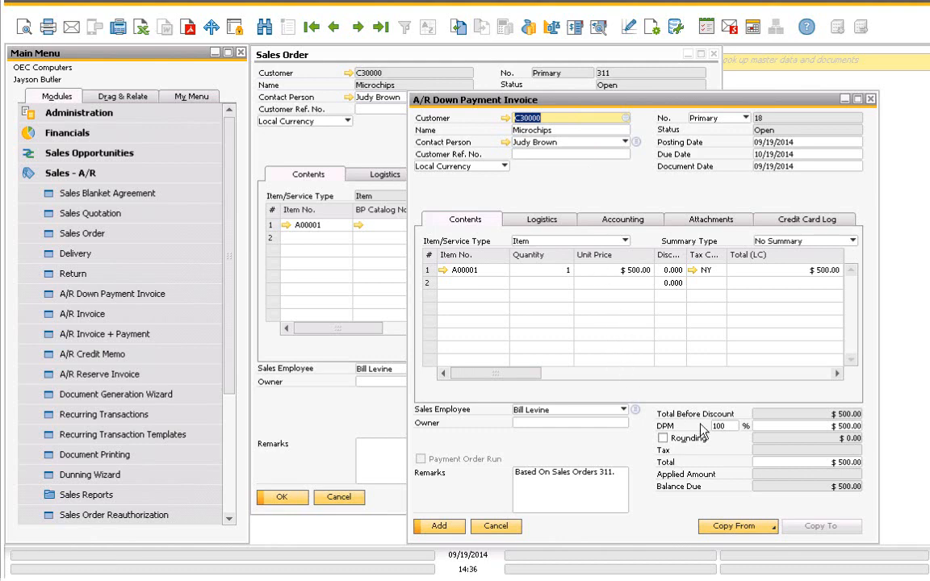
Step: Set the down payment amount on the A/R Down Payment Invoice to 125.00
left_click(789, 422)
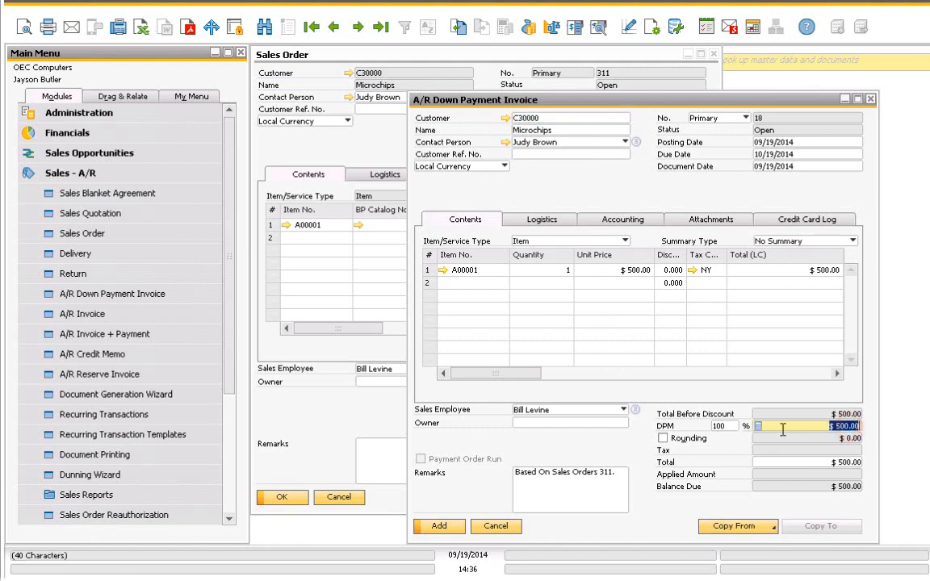
type("1")
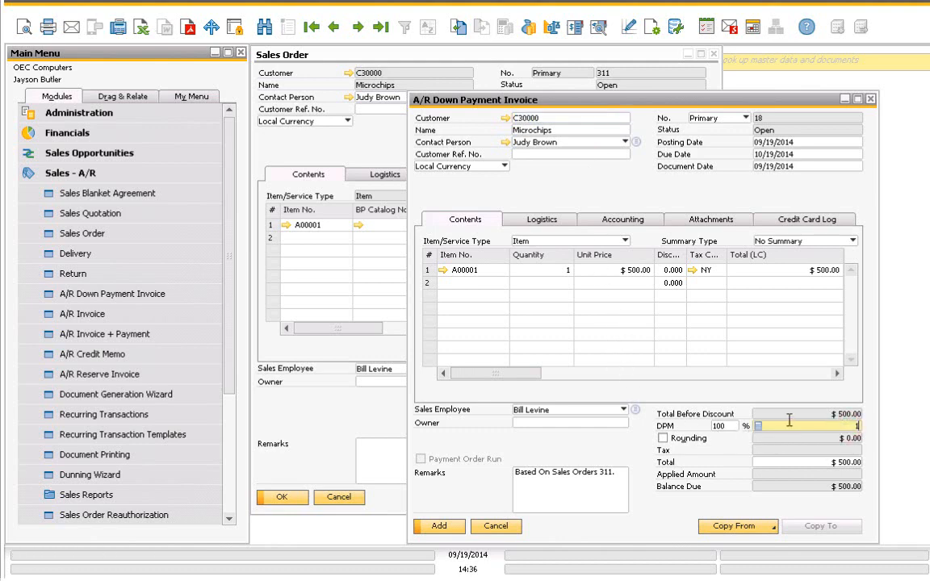
type("25.00")
key("Tab")
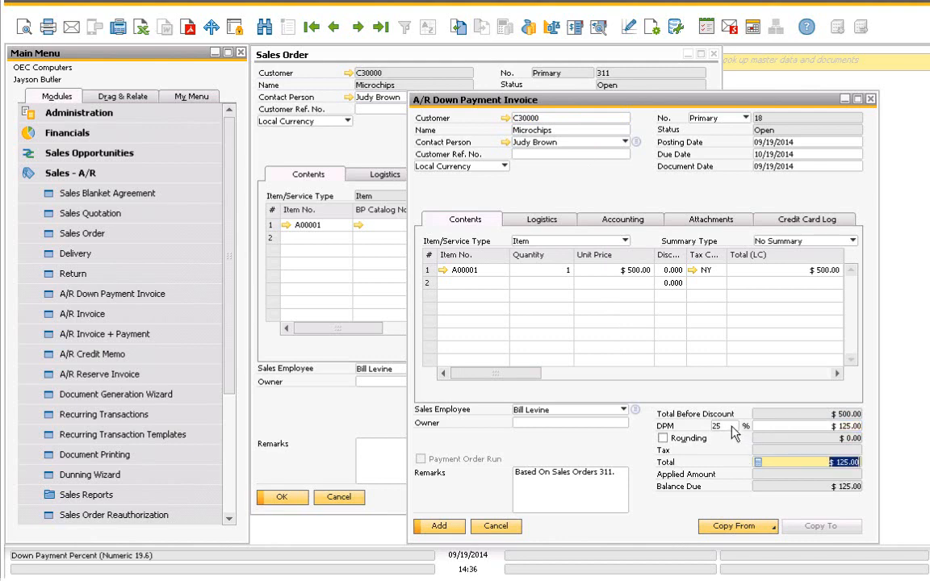
Step: Set the down payment percentage (DPM) on the A/R Down Payment Invoice to 45%
left_click(732, 426)
type("45")
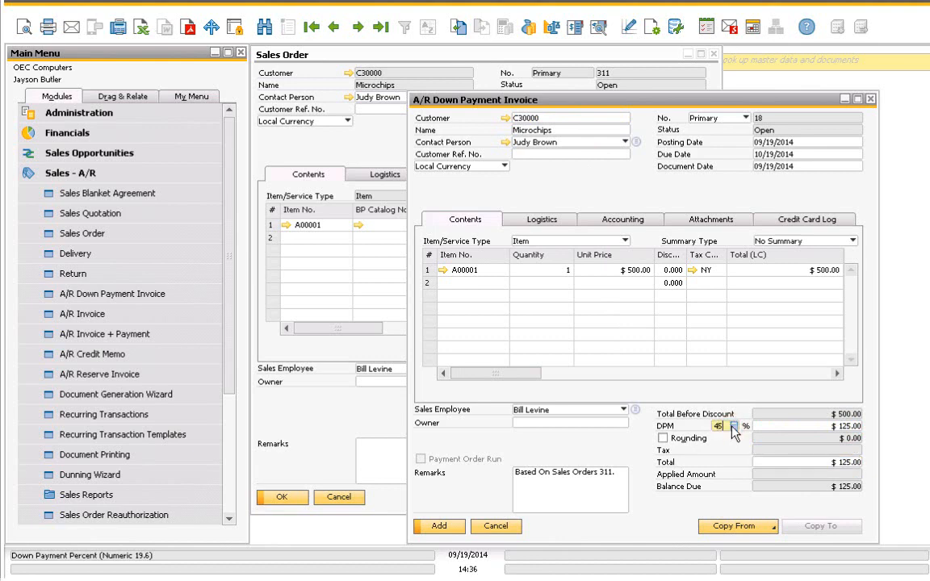
key("Tab")
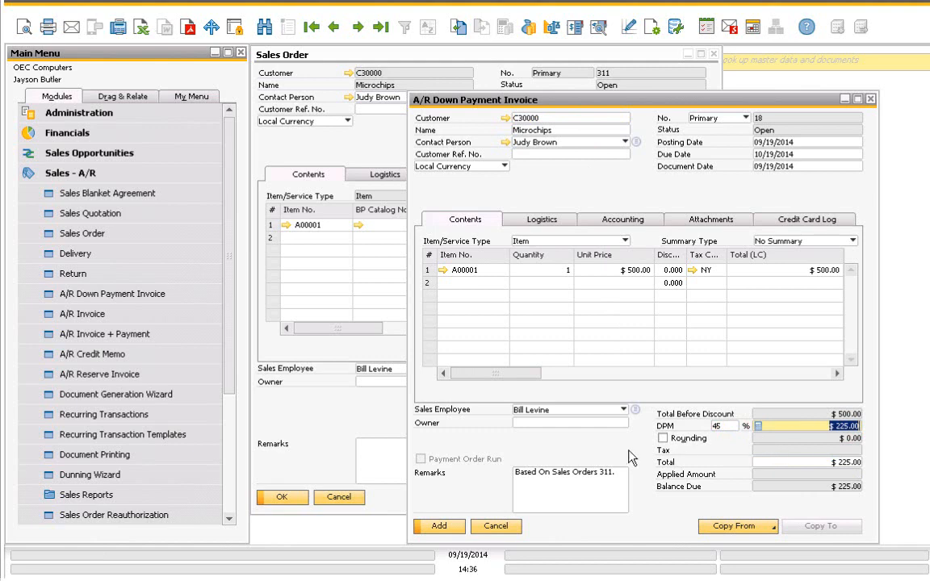
Step: Add the A/R Down Payment Invoice and authorize 225.00 for it on the Microchip MC card
left_click(440, 527)
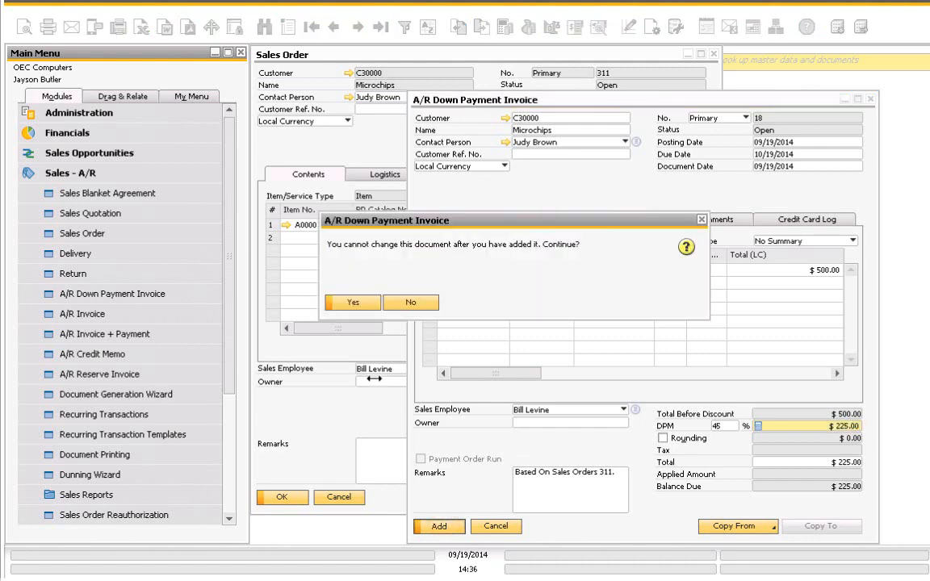
left_click(351, 304)
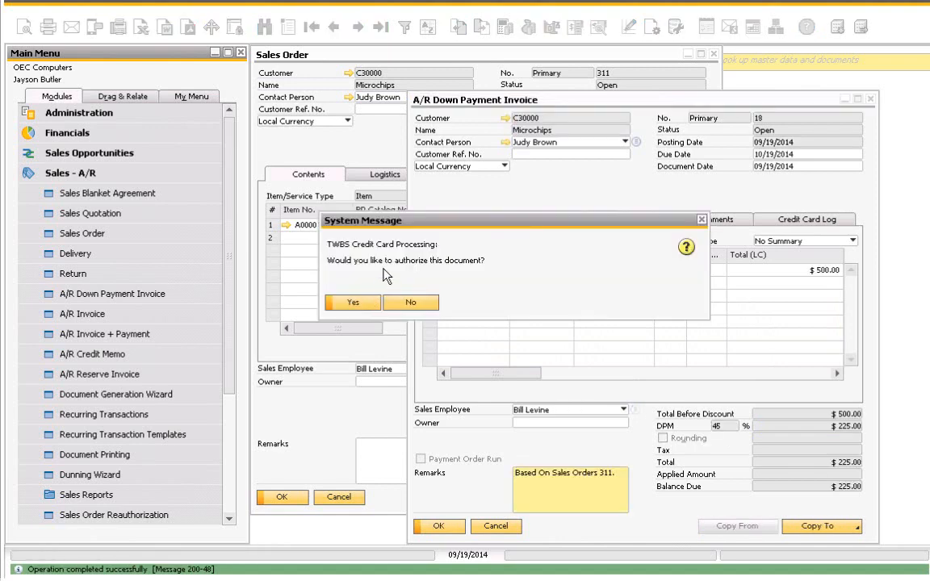
left_click(353, 303)
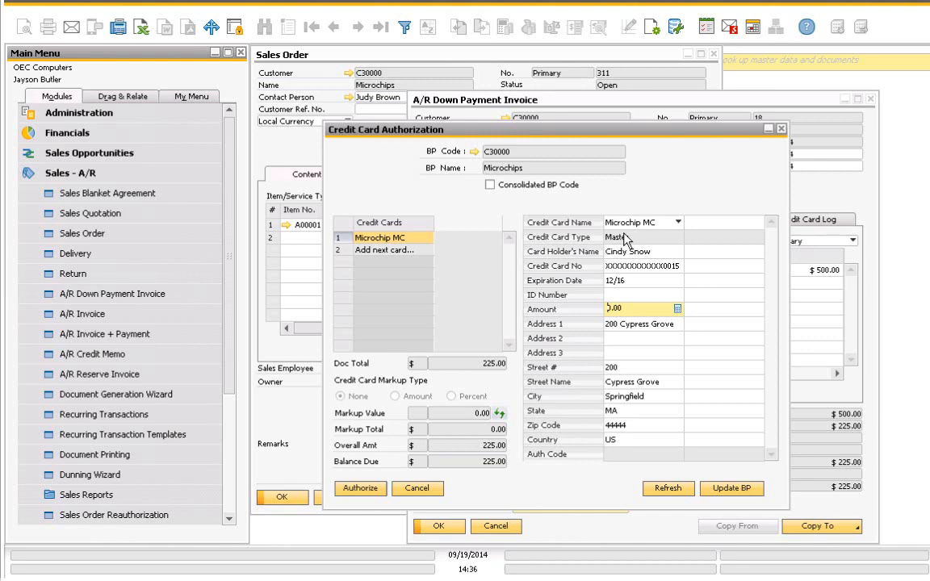
type("225")
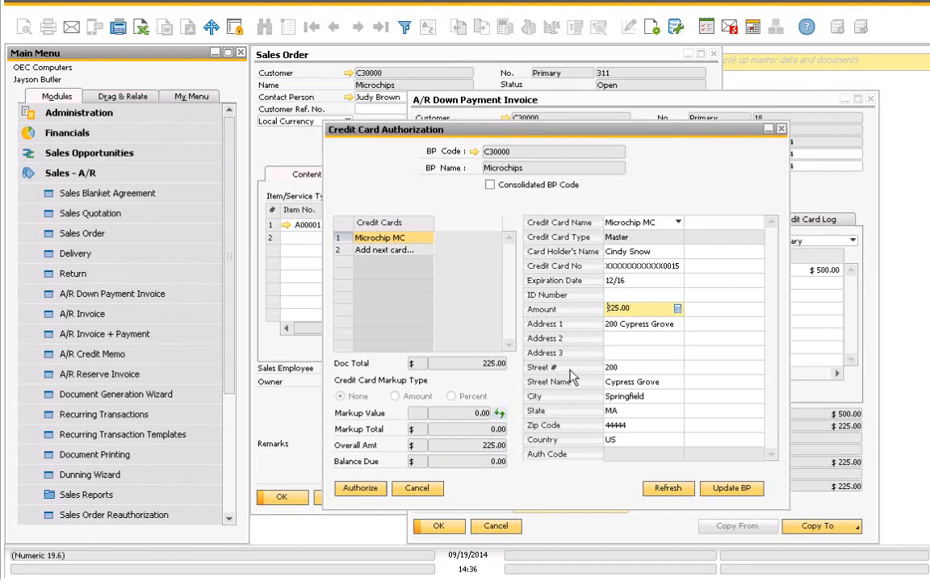
left_click(375, 490)
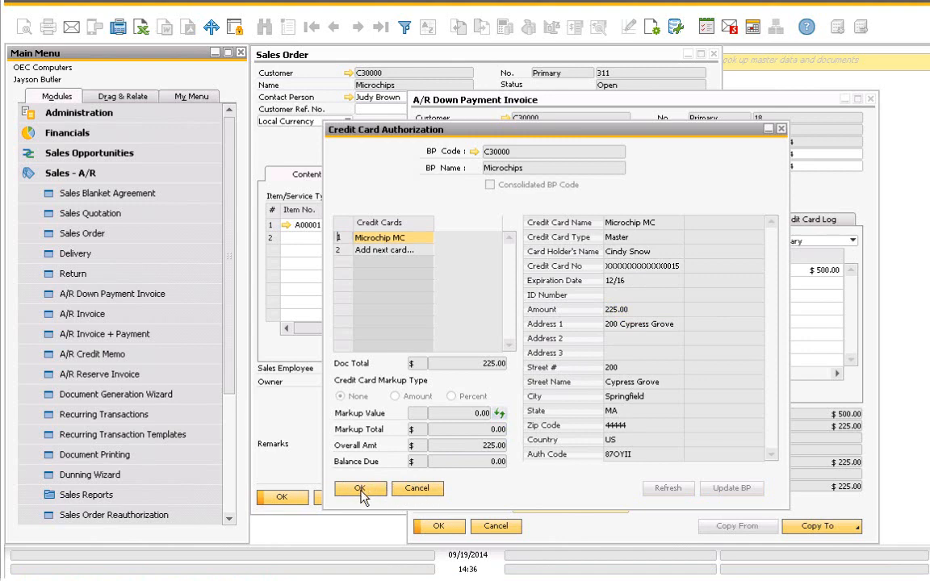
left_click(360, 490)
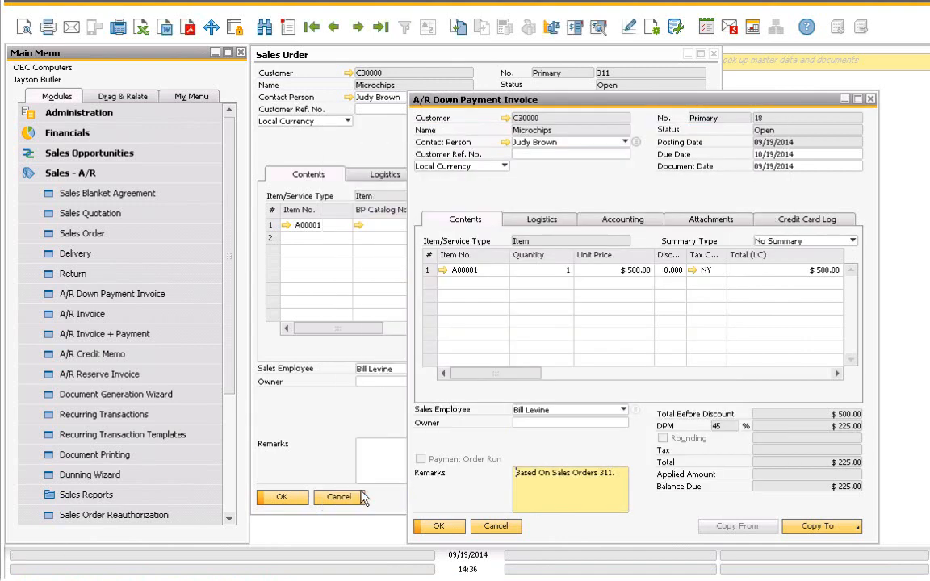
Step: Check the Credit Card Log of the down payment invoice and of its base sales order
left_click(804, 223)
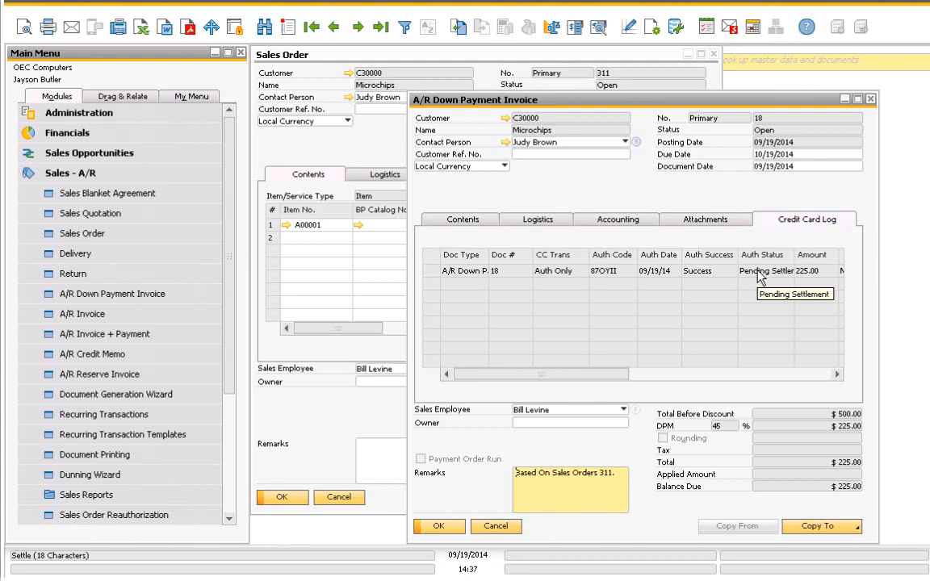
left_click(491, 56)
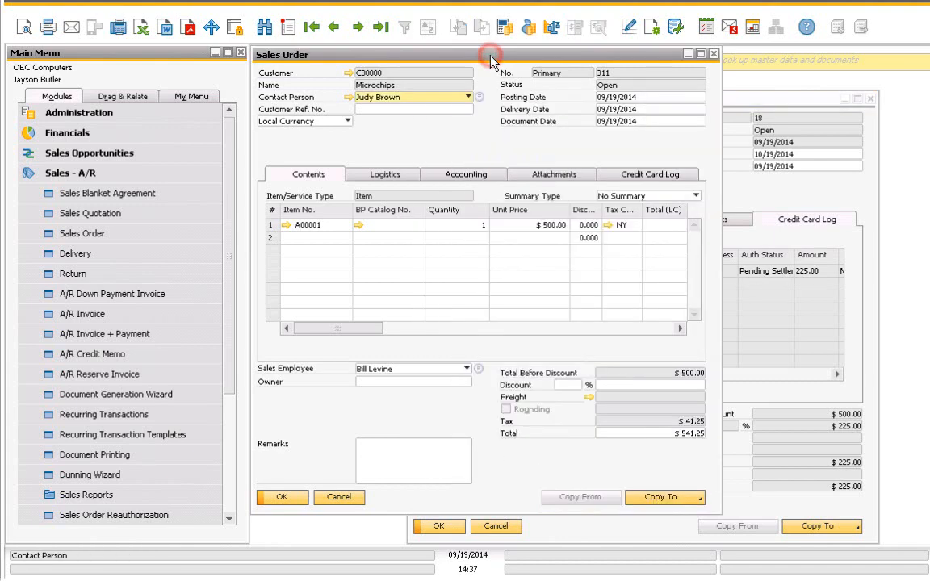
left_click(617, 174)
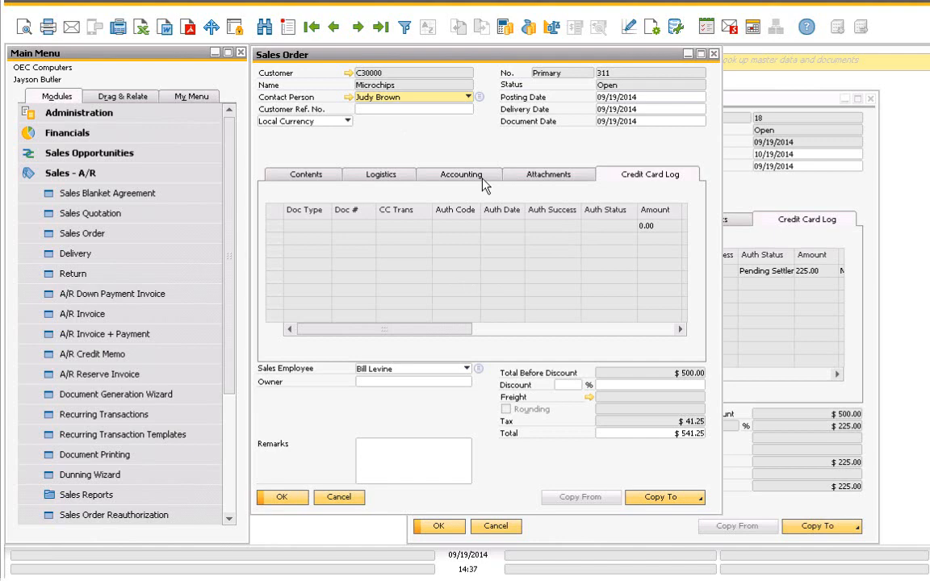
left_click(91, 174)
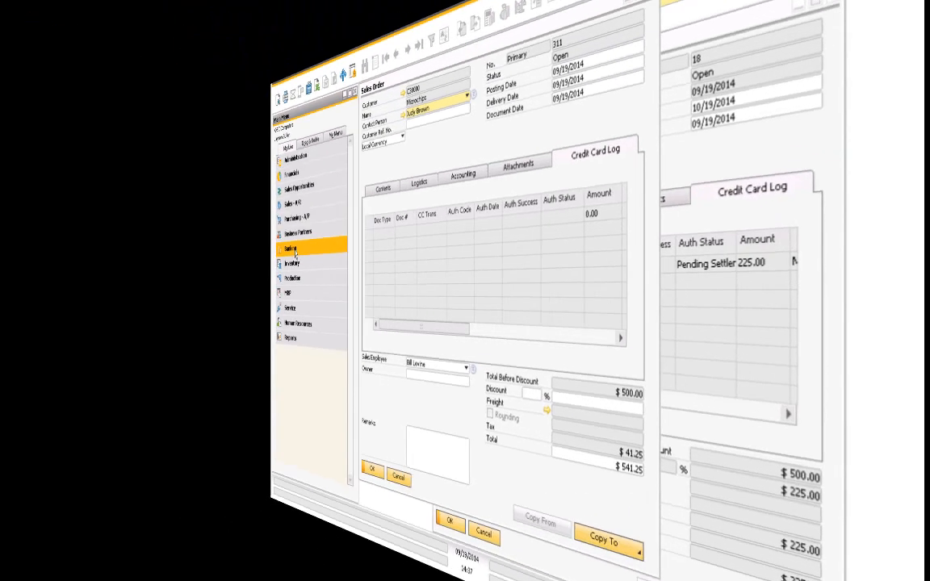
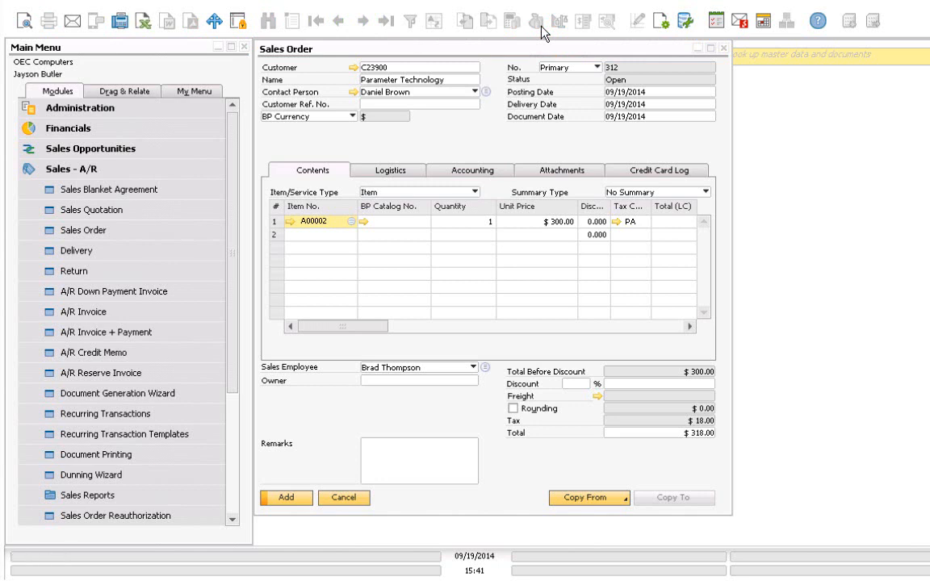
Step: Add the Parameter Technology sales order for item A00002 without authorizing a credit card, and reopen it
left_click(538, 23)
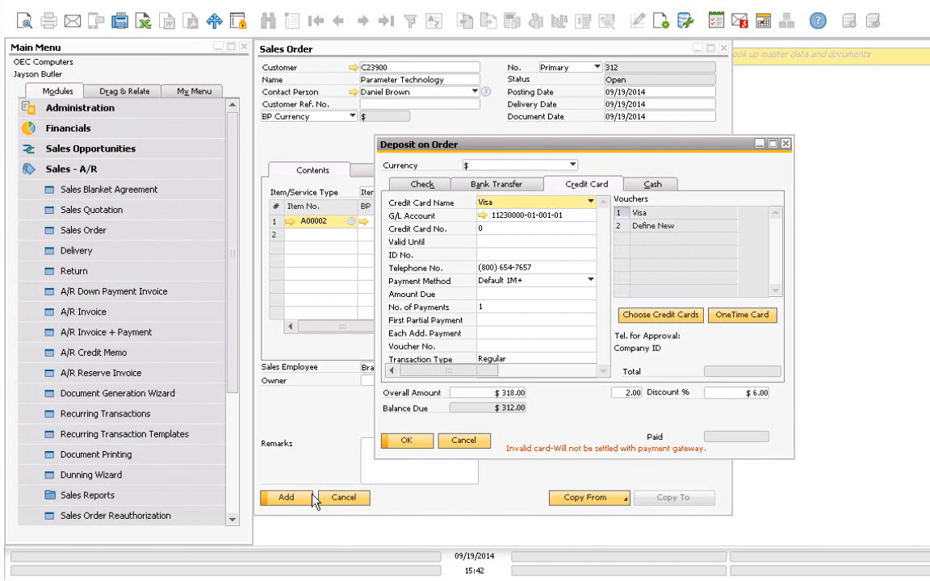
left_click(483, 440)
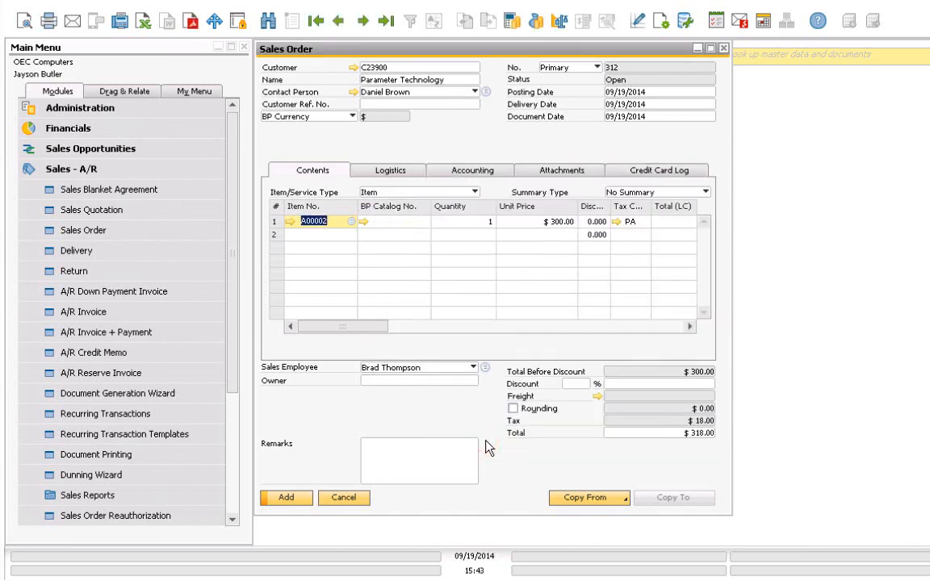
left_click(280, 498)
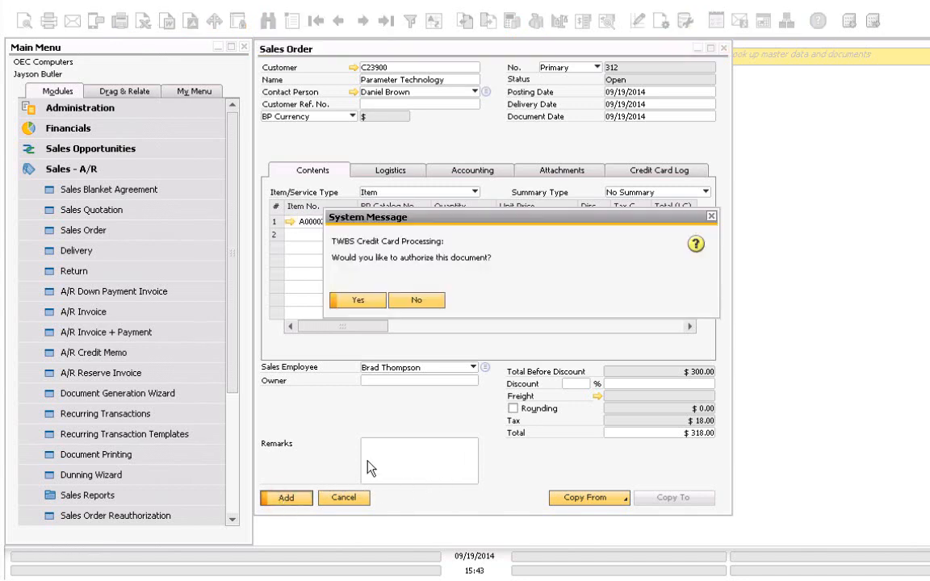
left_click(432, 301)
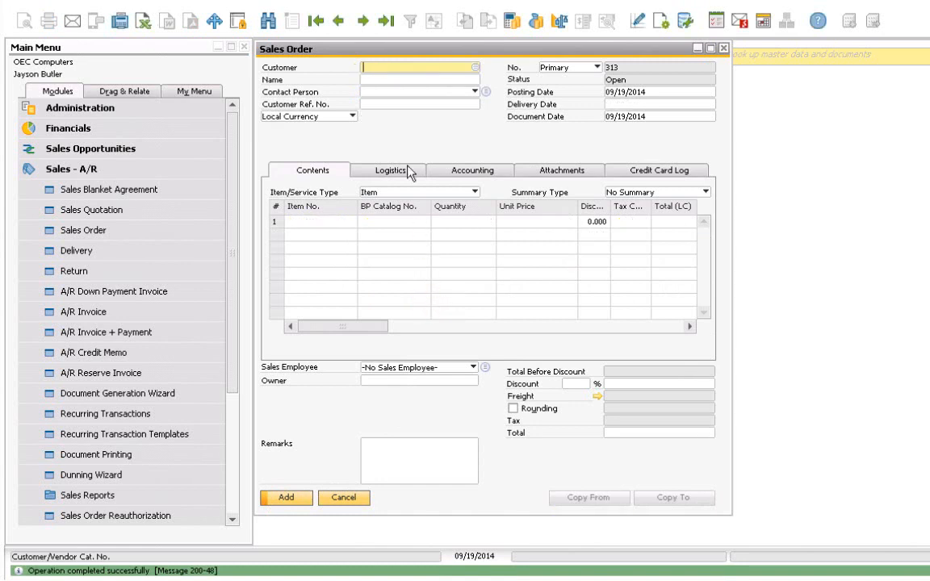
left_click(339, 23)
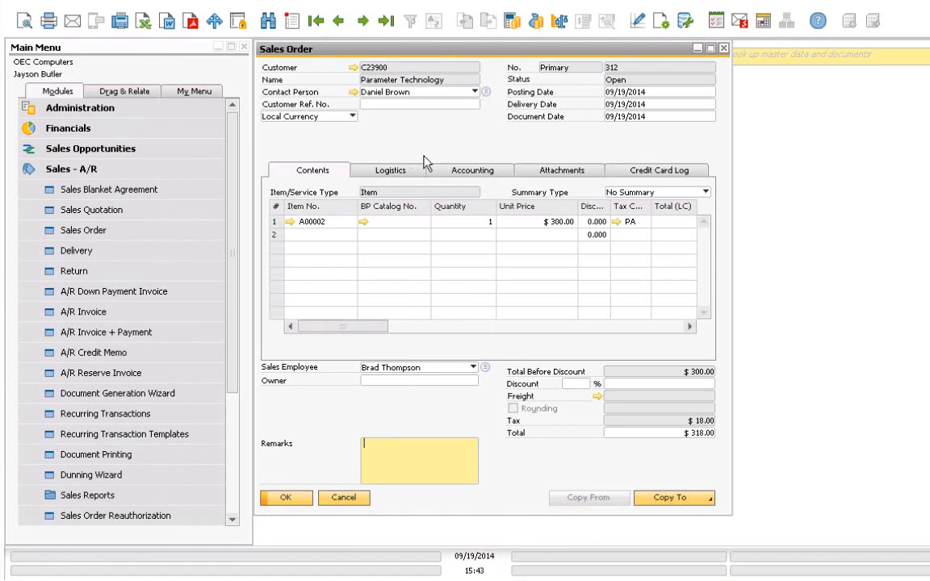
Step: Start a deposit on the reopened order with a 0% discount and choose the stored Parameter Visa card
left_click(536, 27)
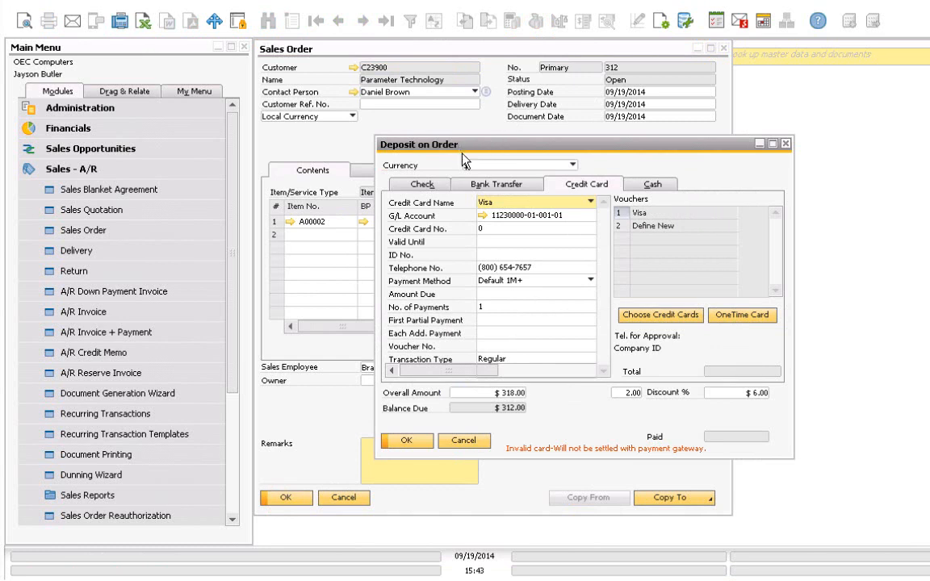
left_click(619, 394)
type("0")
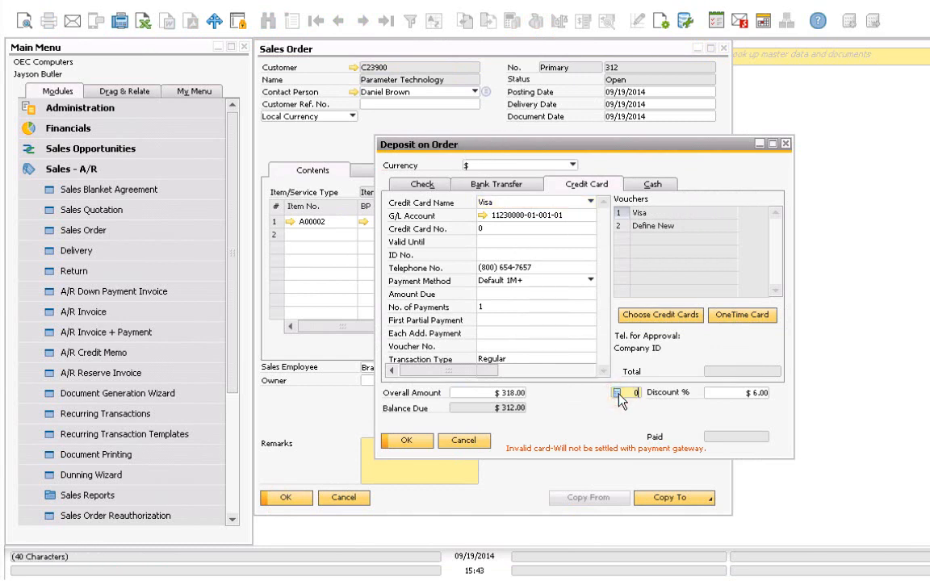
left_click(651, 315)
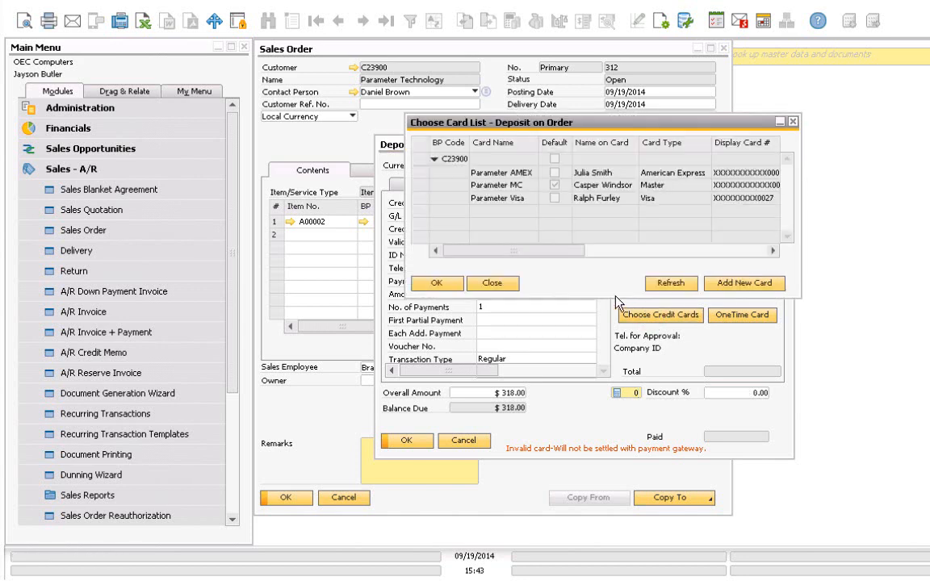
double_click(419, 195)
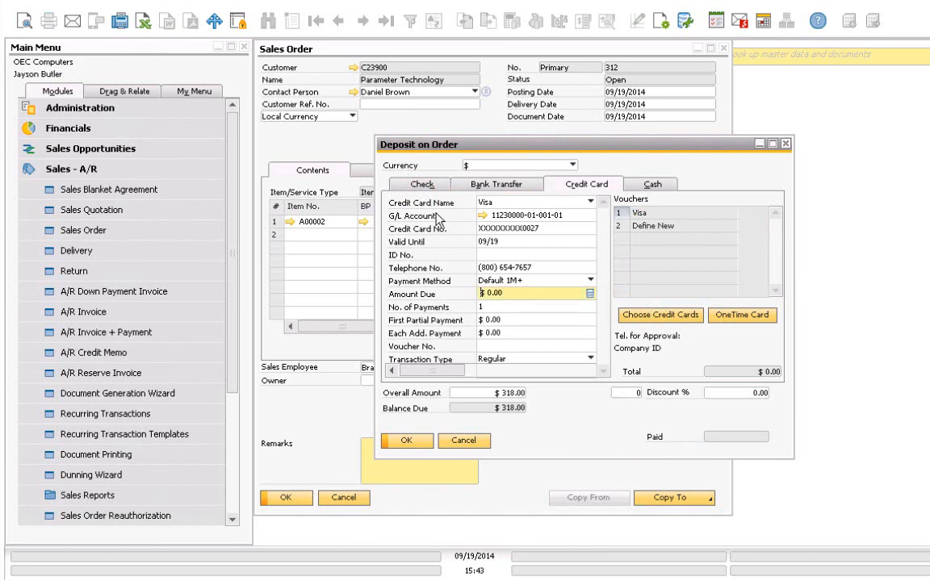
Step: Enter the card's ID number and set the amount due to the full balance of 318.00
left_click(484, 255)
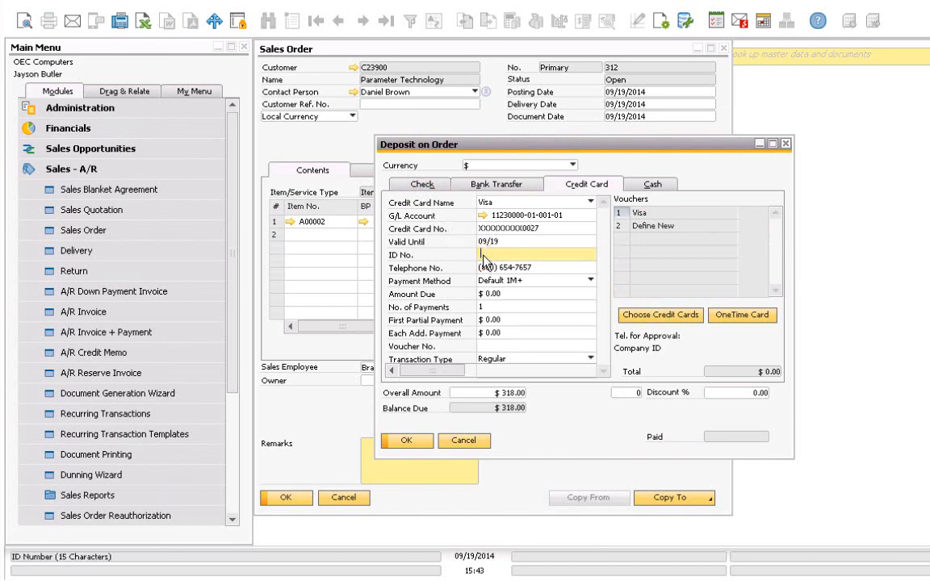
type("123")
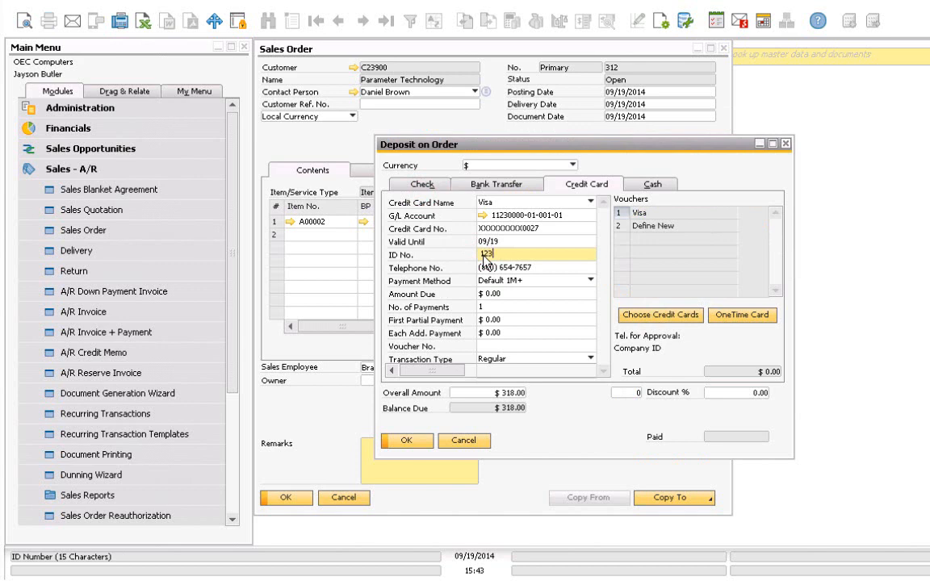
left_click(500, 296)
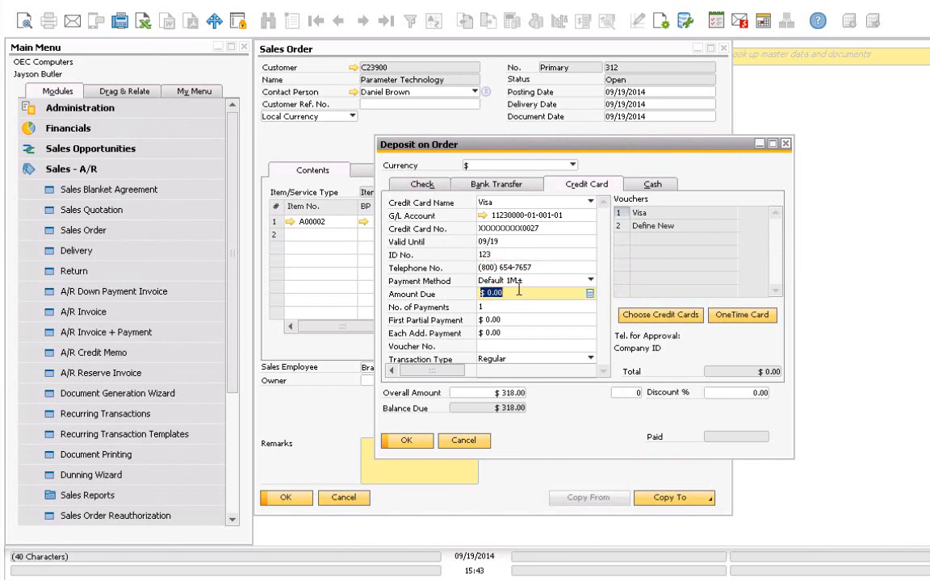
key("ctrl+b")
Step: Confirm the deposit on the order, continue past the system messages, and update the sales order
left_click(422, 444)
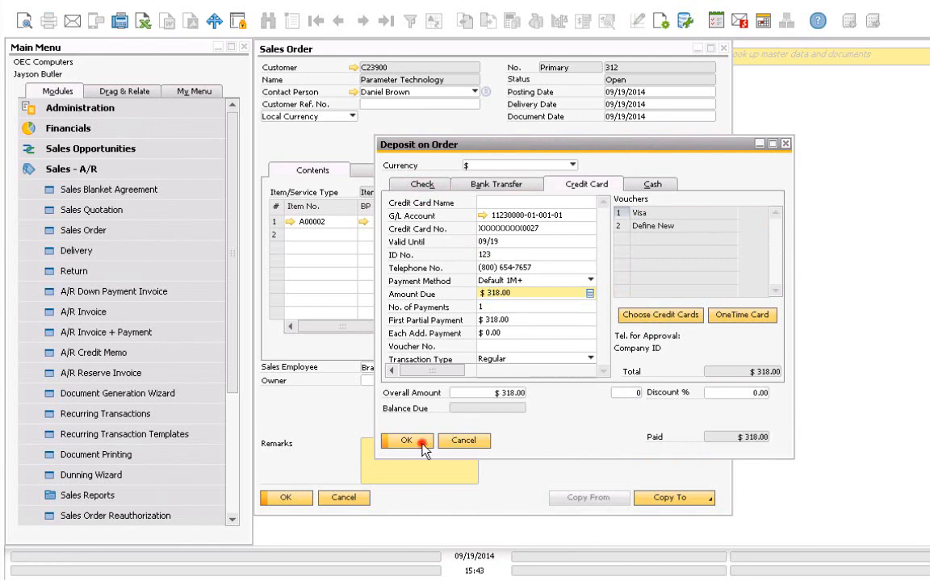
left_click(408, 441)
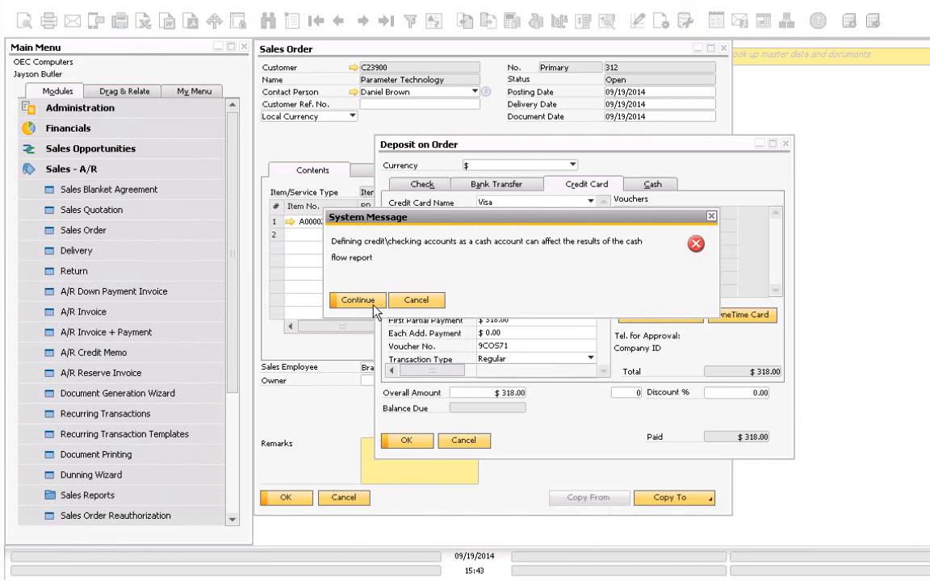
left_click(371, 303)
left_click(360, 300)
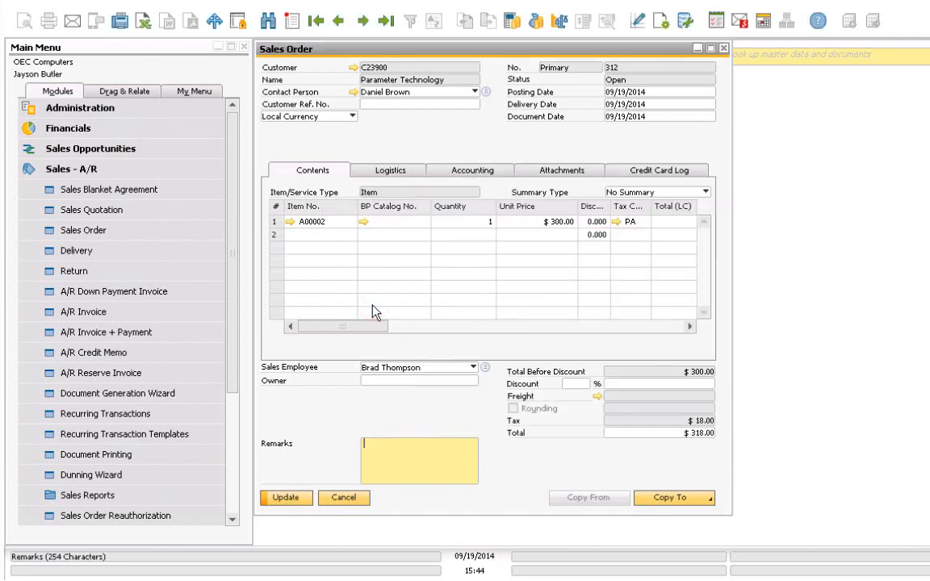
left_click(383, 350)
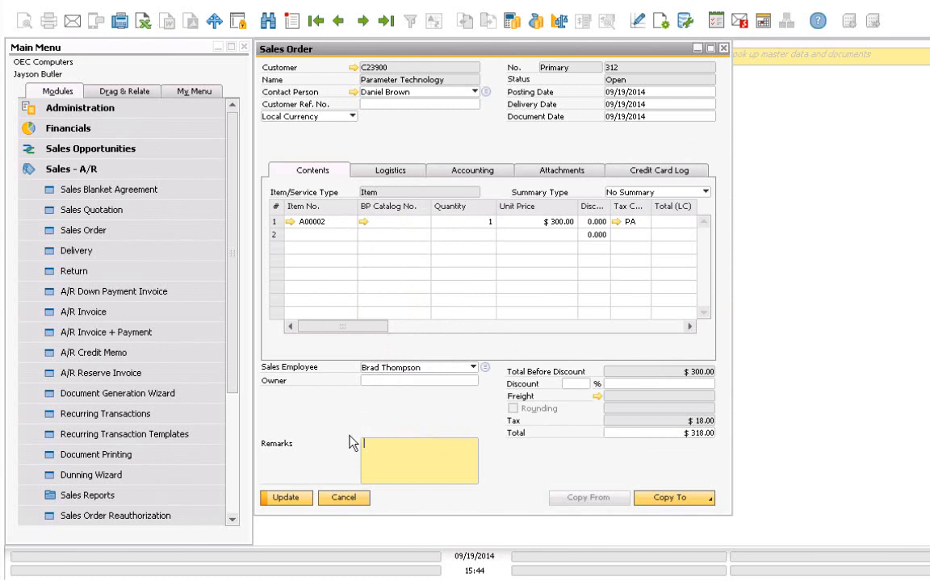
left_click(285, 497)
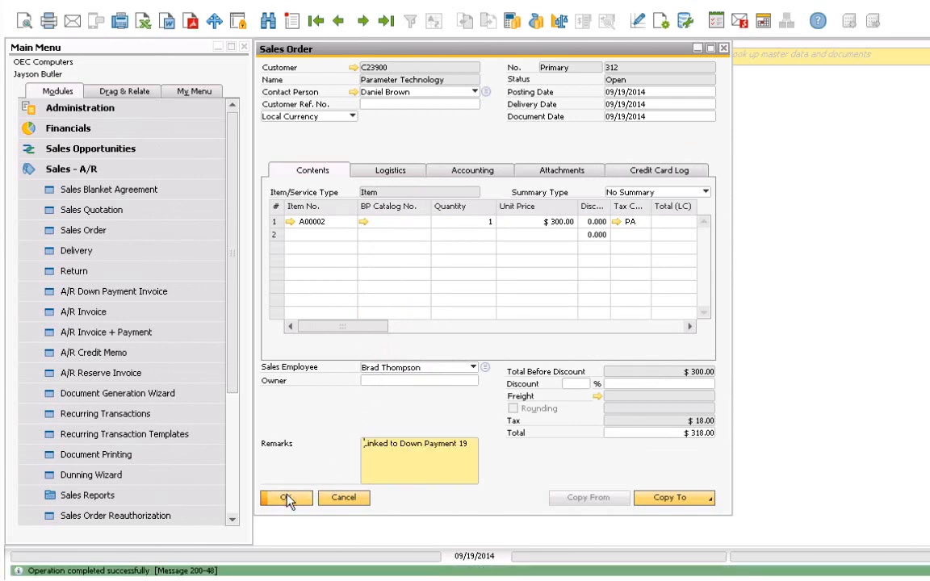
Step: Check the updated sales order's remarks and Credit Card Log, and return to its contents
left_click(369, 448)
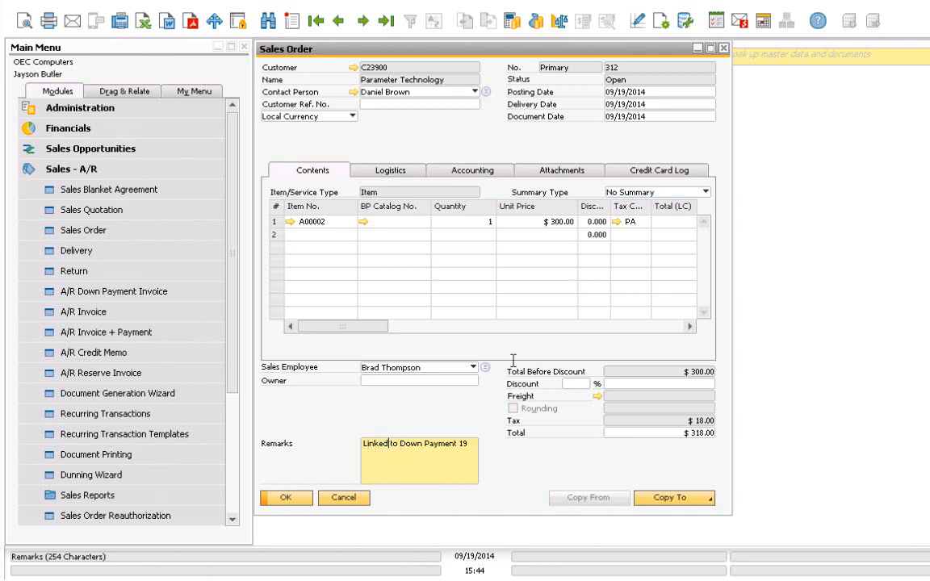
left_click(646, 179)
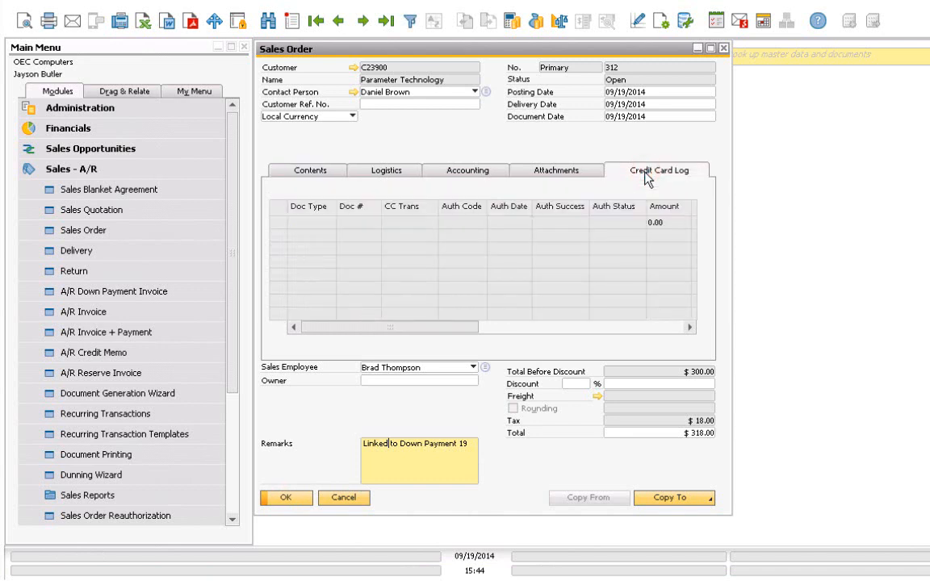
left_click(322, 172)
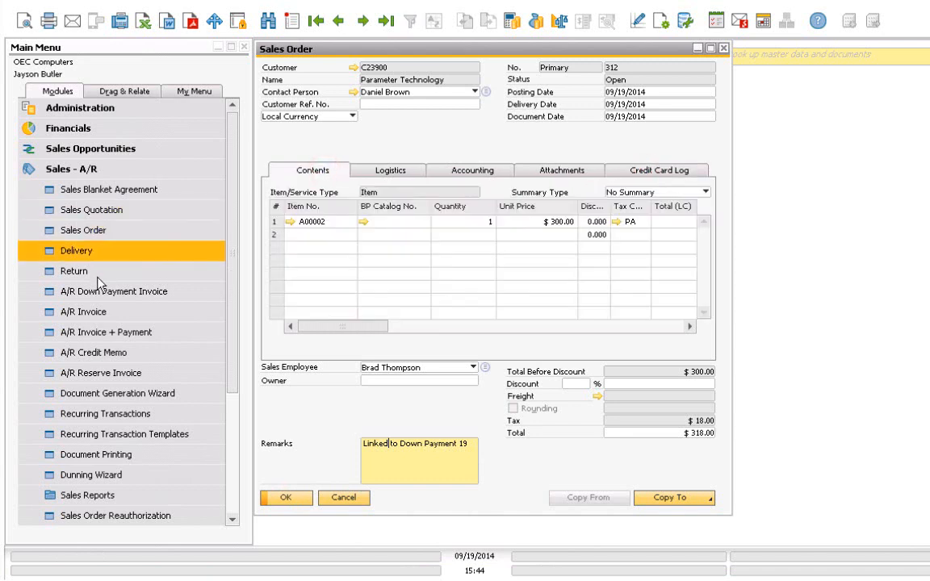
Step: Open the latest A/R Down Payment Invoice, linked to the order, and view its Credit Card Log
left_click(94, 296)
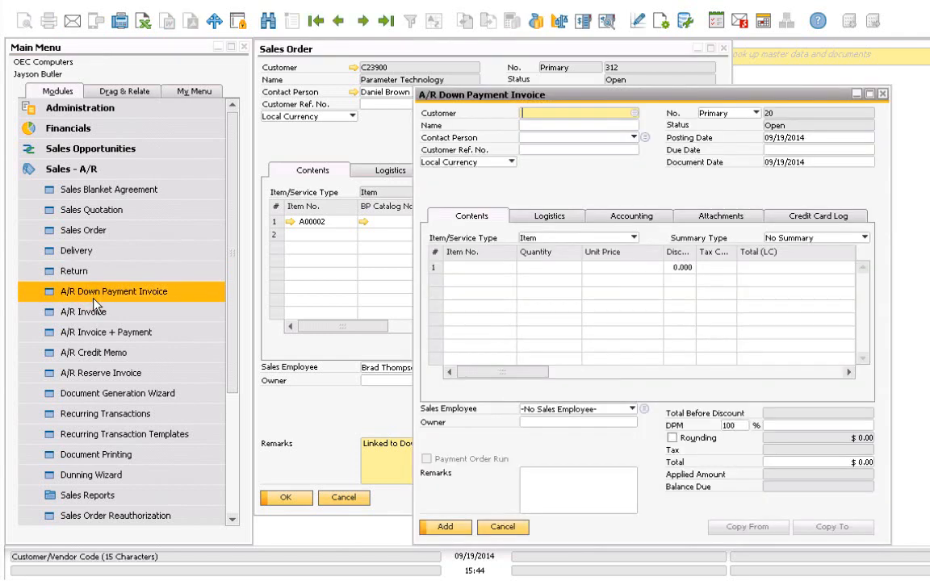
left_click(336, 24)
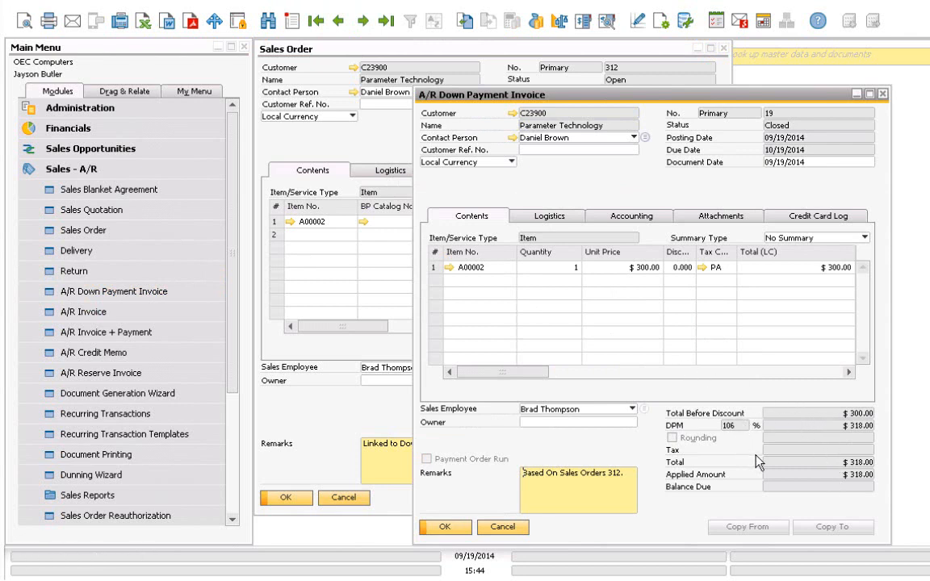
left_click(797, 216)
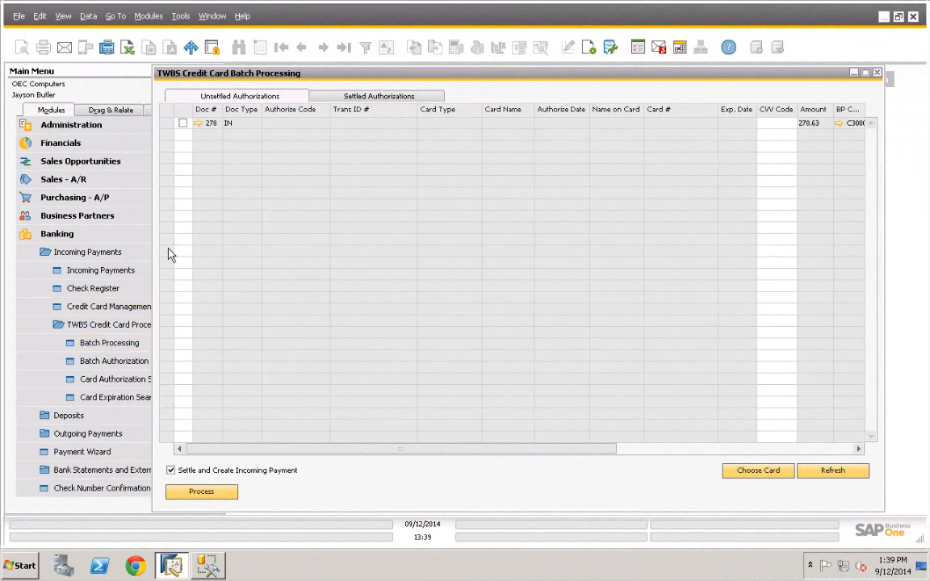
Step: Select the unsettled 270.63 invoice for batch processing and assign the Microchip MC card to it
left_click(183, 124)
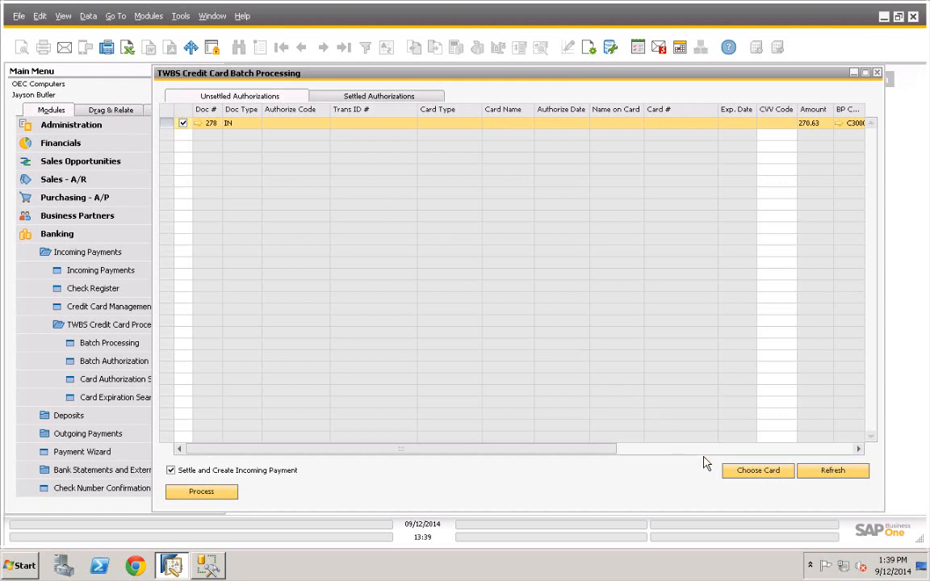
left_click(736, 476)
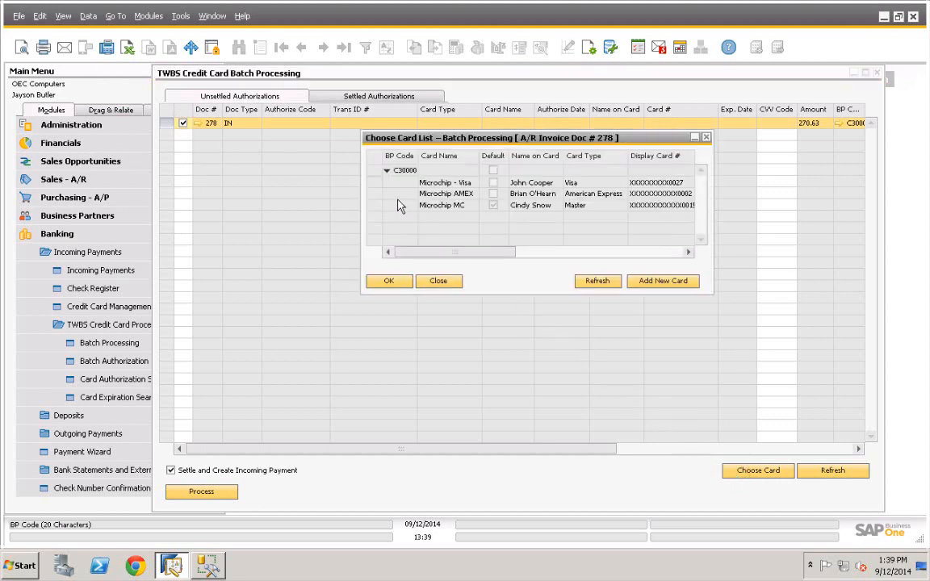
left_click(373, 206)
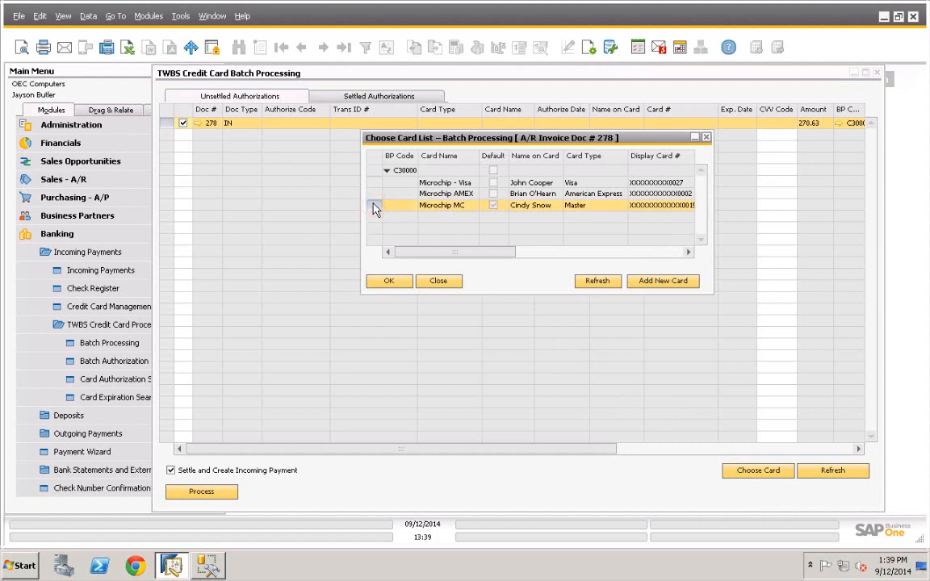
left_click(395, 284)
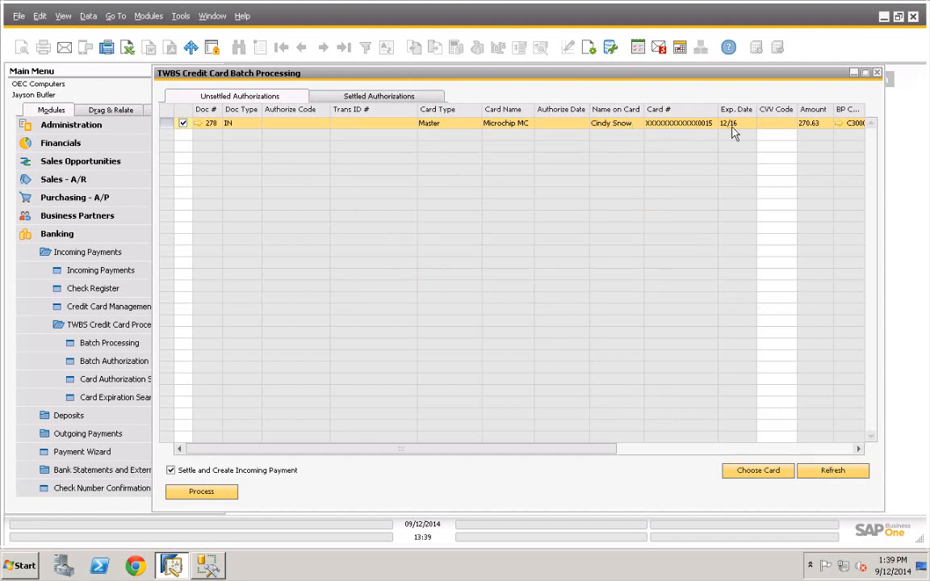
Step: Enter the card's CVV code and process the invoice with Settle and Create Incoming Payment enabled
left_click(784, 124)
left_click(780, 123)
type("123")
left_click(172, 470)
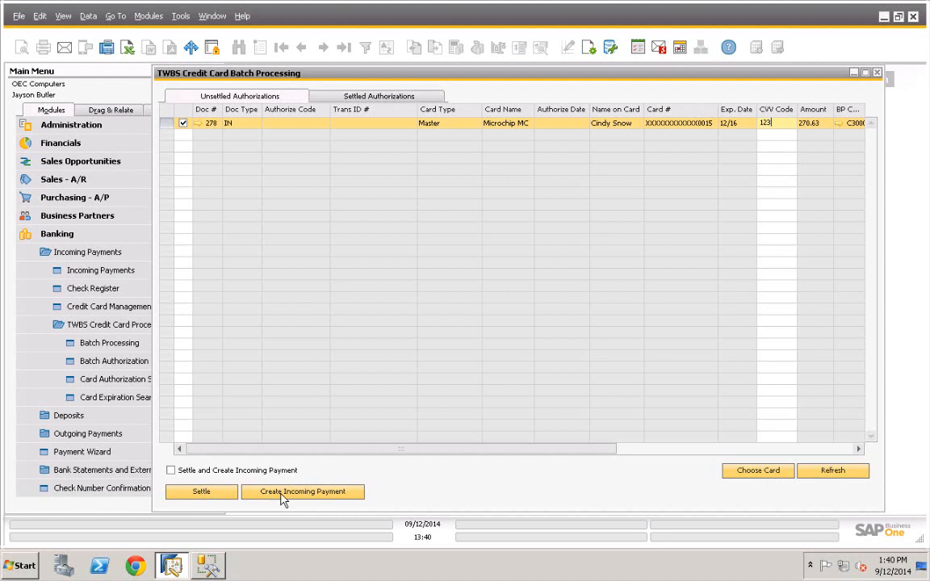
left_click(170, 471)
left_click(194, 494)
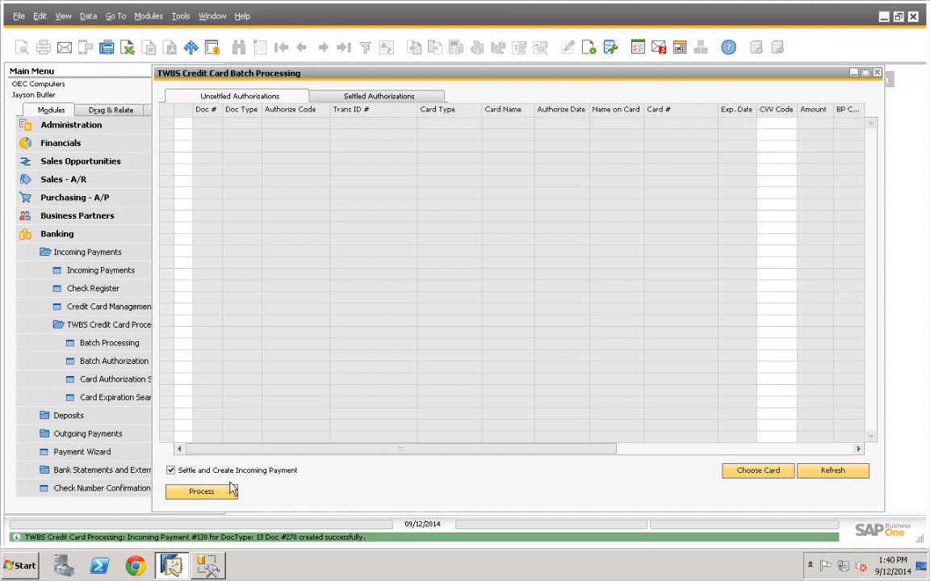
Step: Close the batch processing window, then open the latest incoming payment and view its payment means
left_click(877, 72)
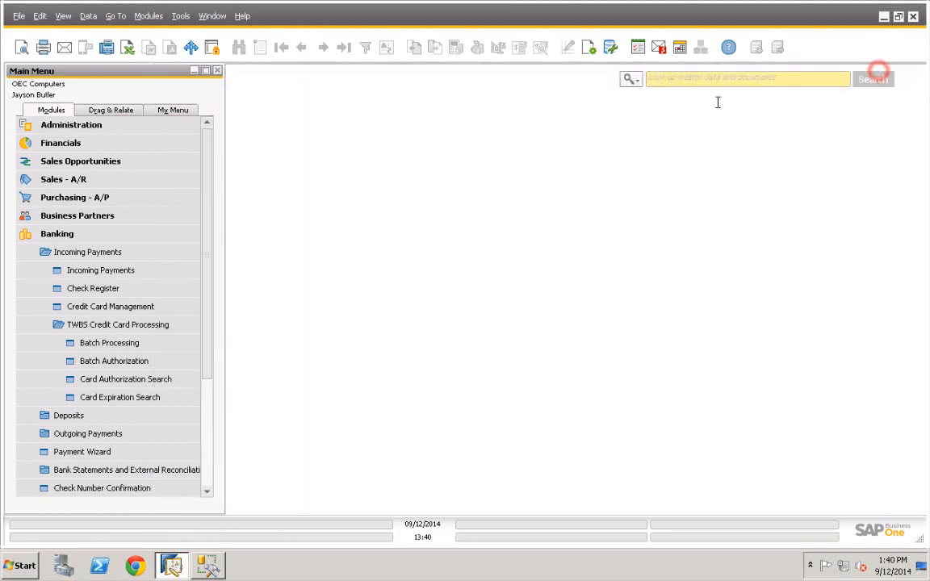
left_click(121, 269)
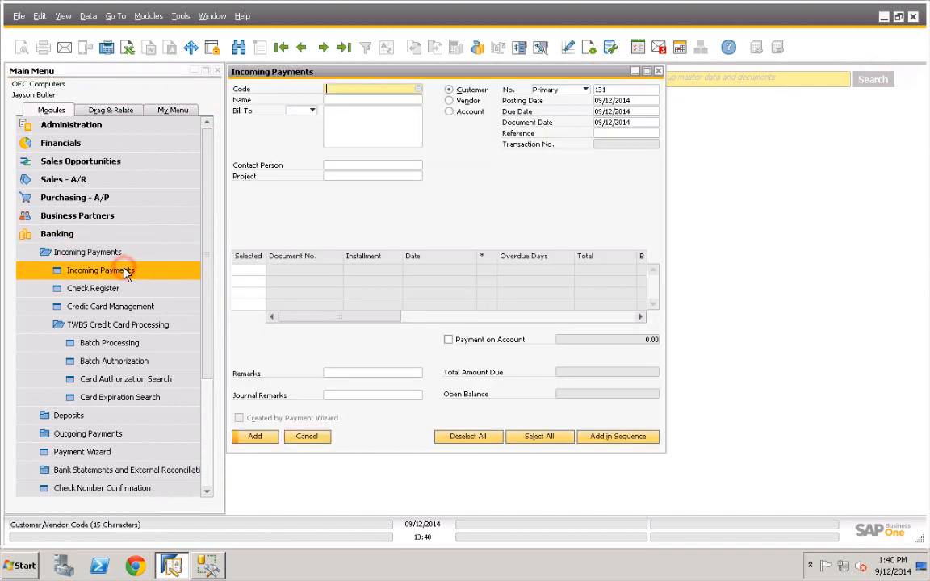
left_click(301, 47)
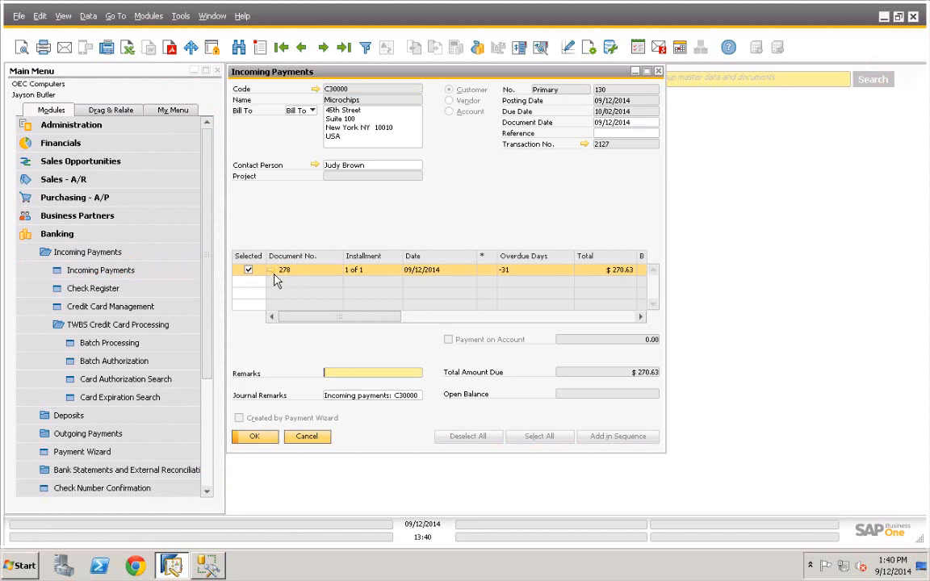
left_click(479, 46)
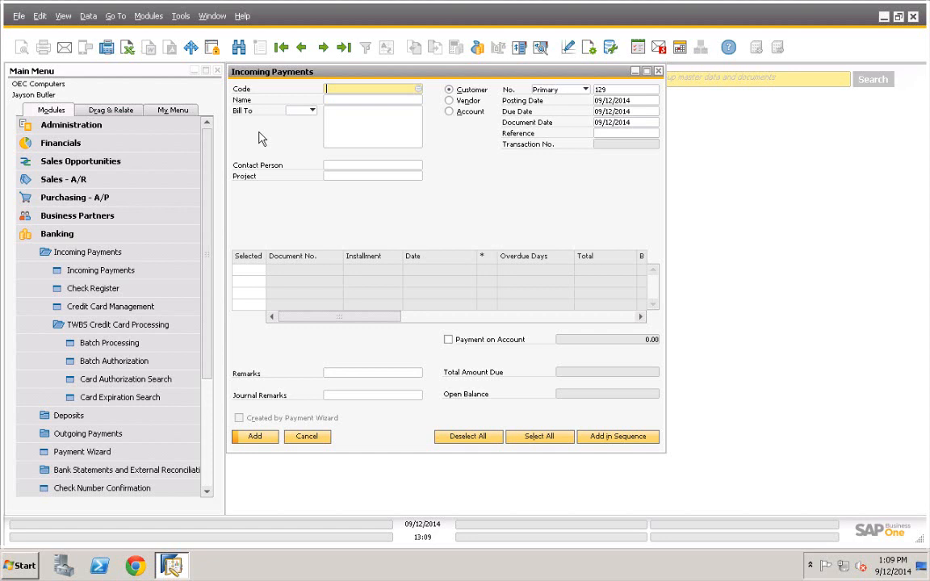
Step: Enter the Parameter Technology customer code in a new incoming payment and select the $954.00 invoice dated 09/12/2014
type("C239")
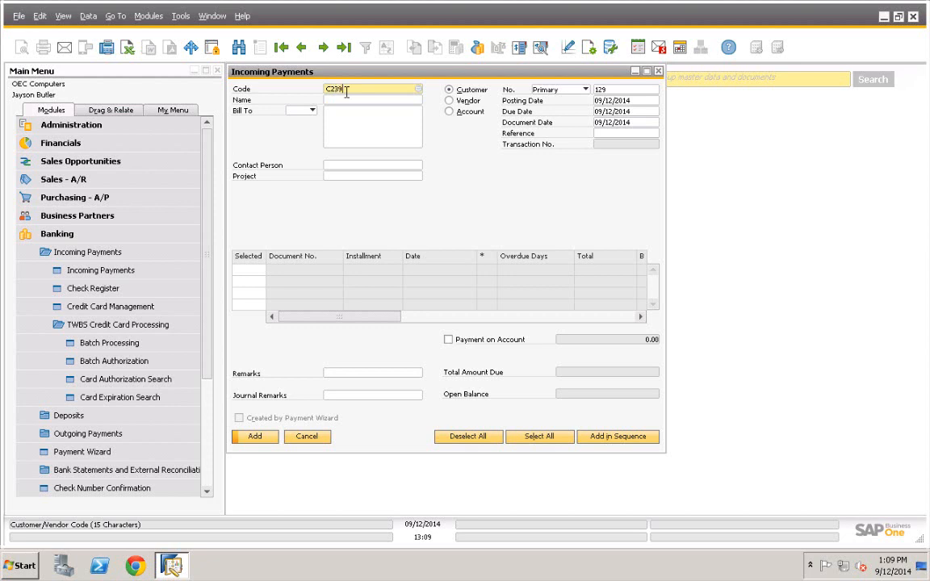
type("00")
key("Tab")
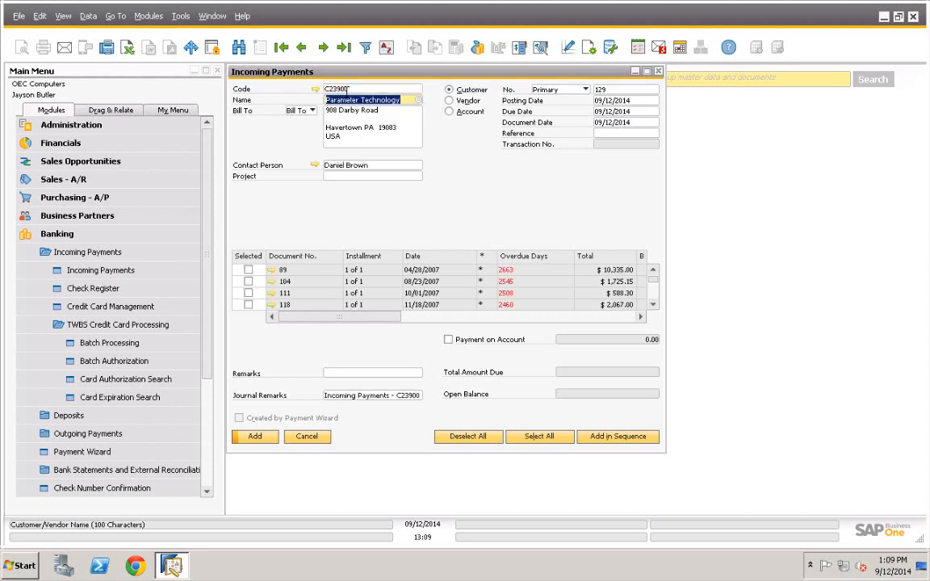
scroll(592, 280, "down", 5)
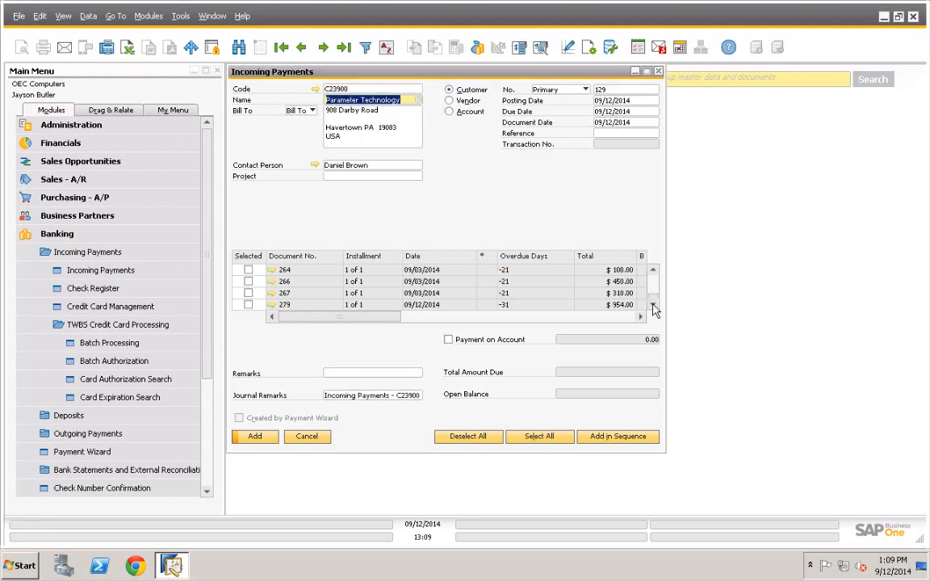
left_click(247, 305)
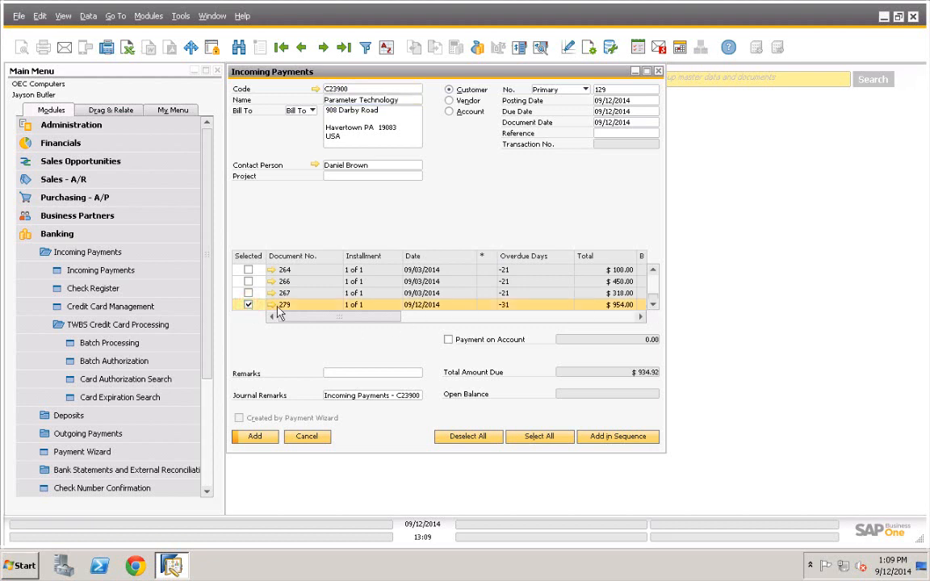
Step: Set the selected invoice's cash discount to 0%
left_click(429, 317)
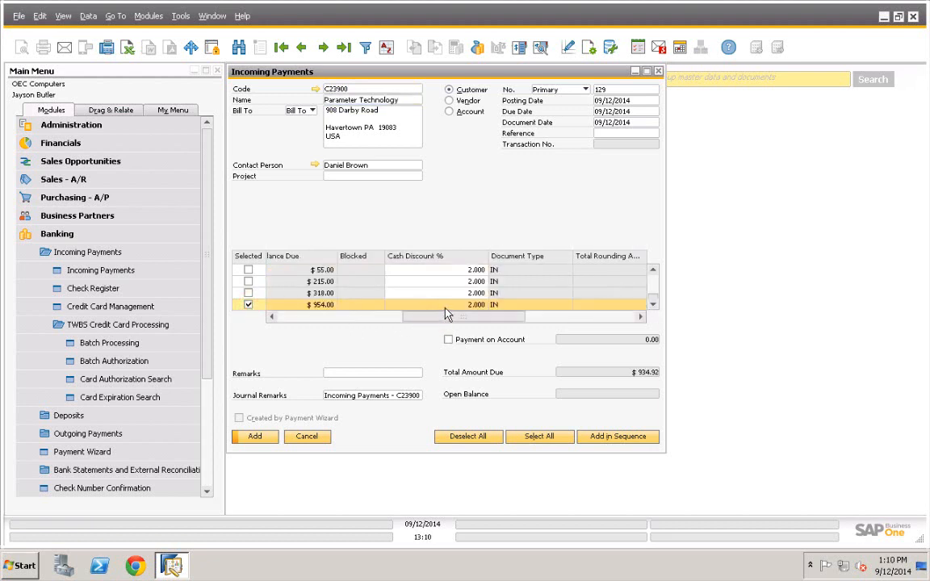
left_click(444, 305)
type("0")
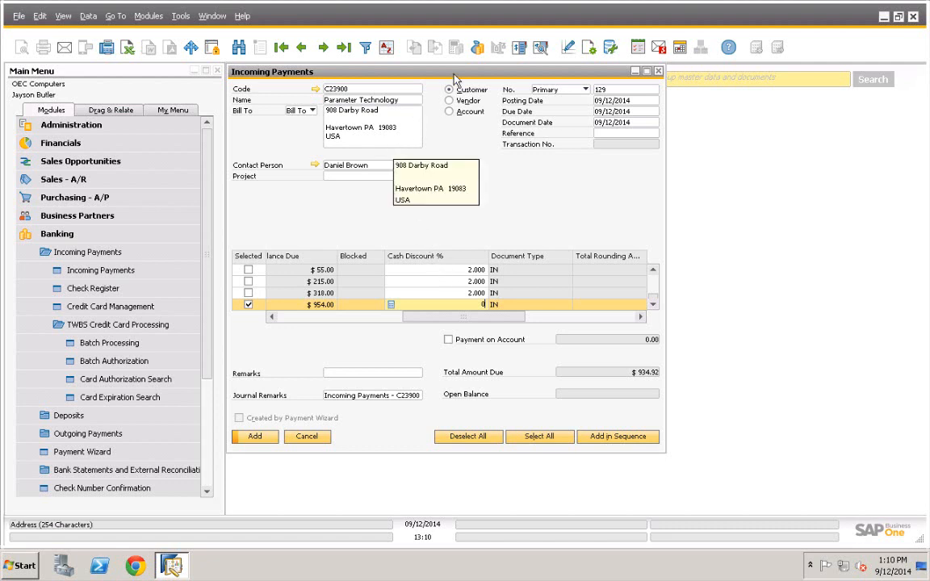
Step: Open the incoming payment's payment means and choose the Parameter AMEX credit card from the customer's stored cards
left_click(477, 48)
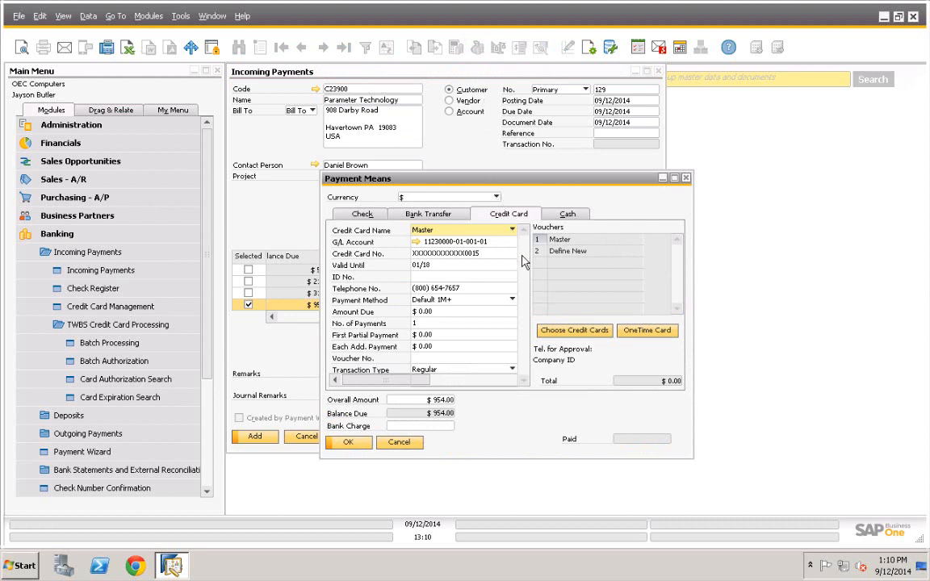
left_click(563, 331)
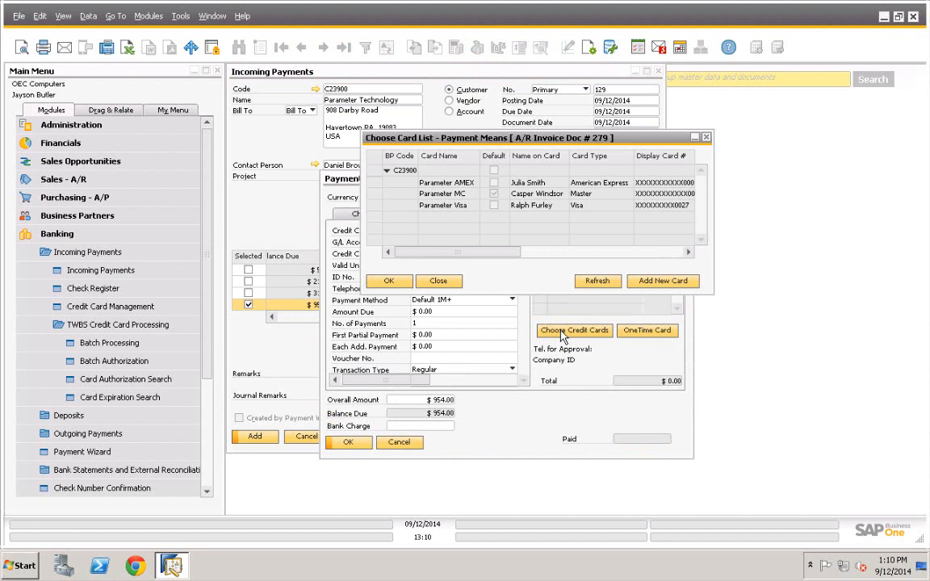
left_click(380, 183)
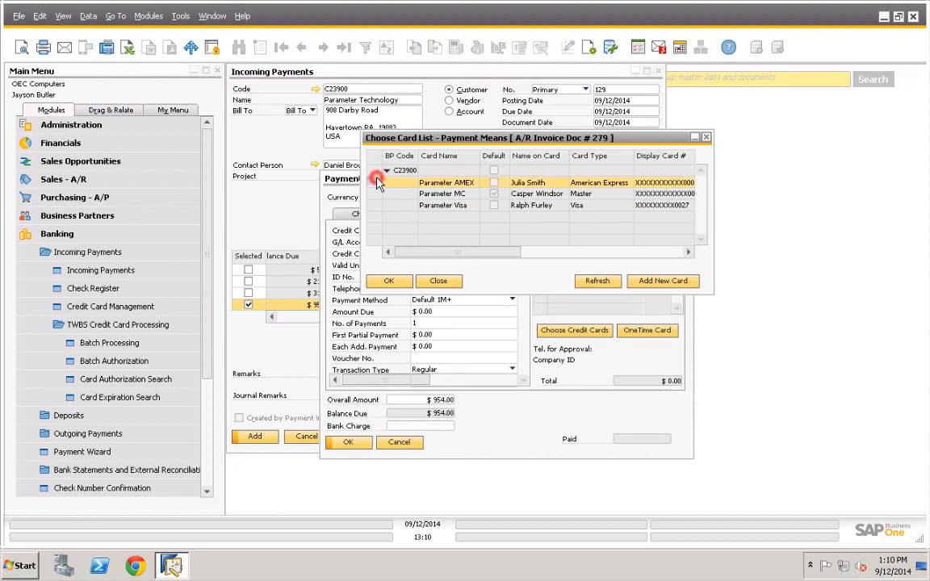
left_click(388, 281)
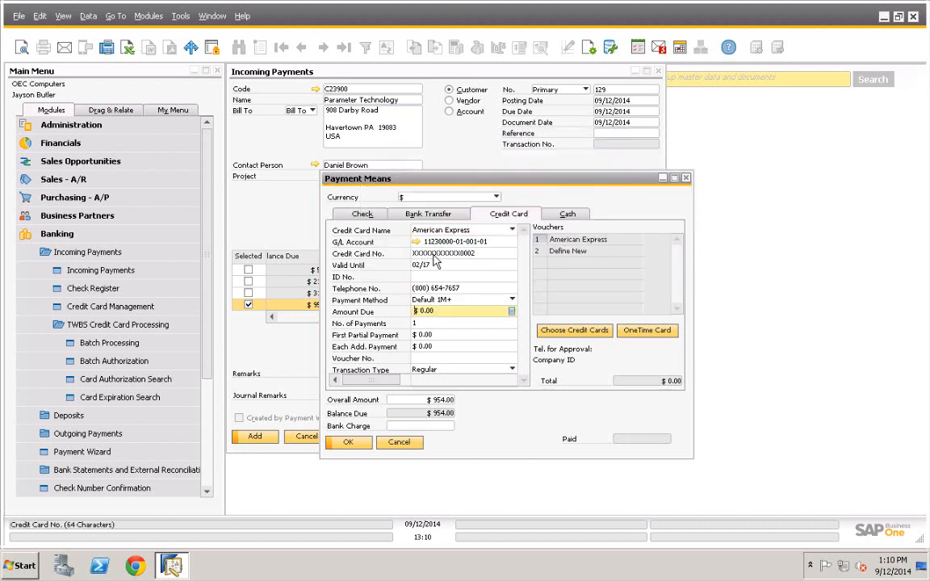
Step: Enter the card's ID number and set the amount due to the full balance of $954.00
left_click(433, 278)
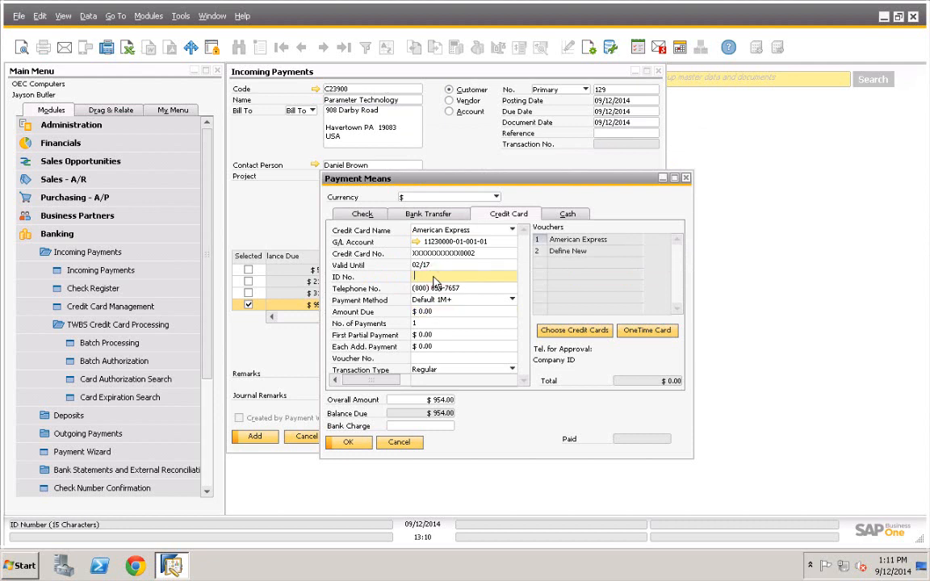
type("123")
key("Tab")
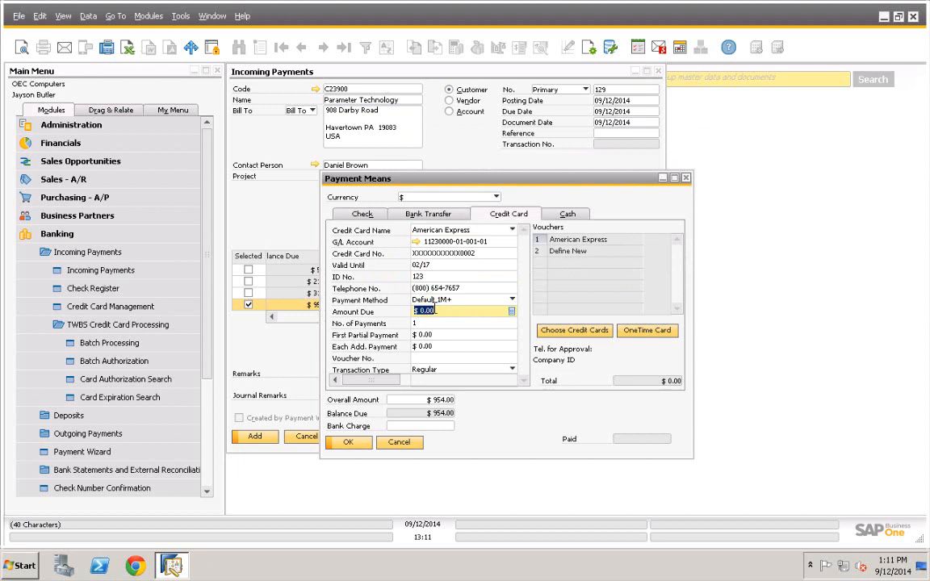
key("ctrl+b")
Step: Confirm the credit card payment, continue past the system messages, and add the incoming payment
left_click(349, 443)
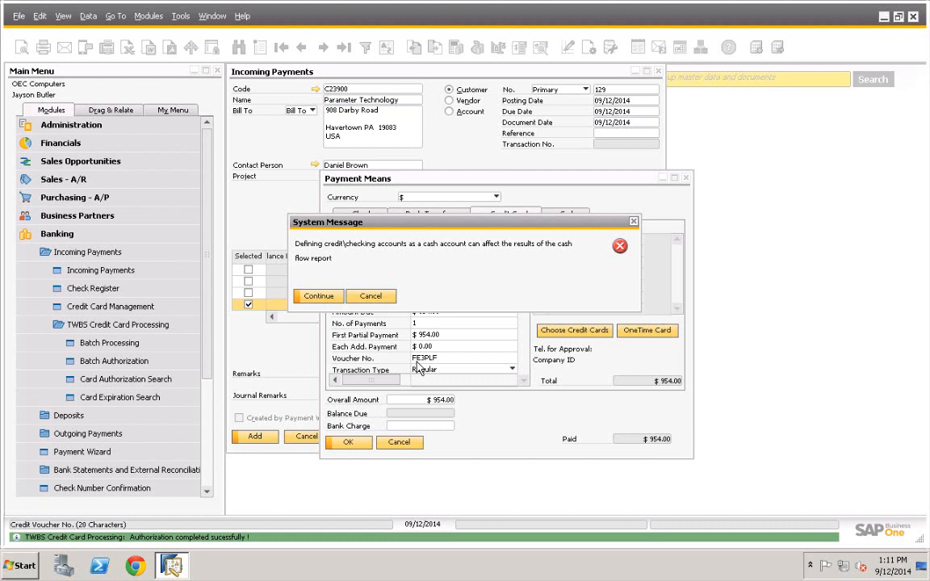
left_click(331, 295)
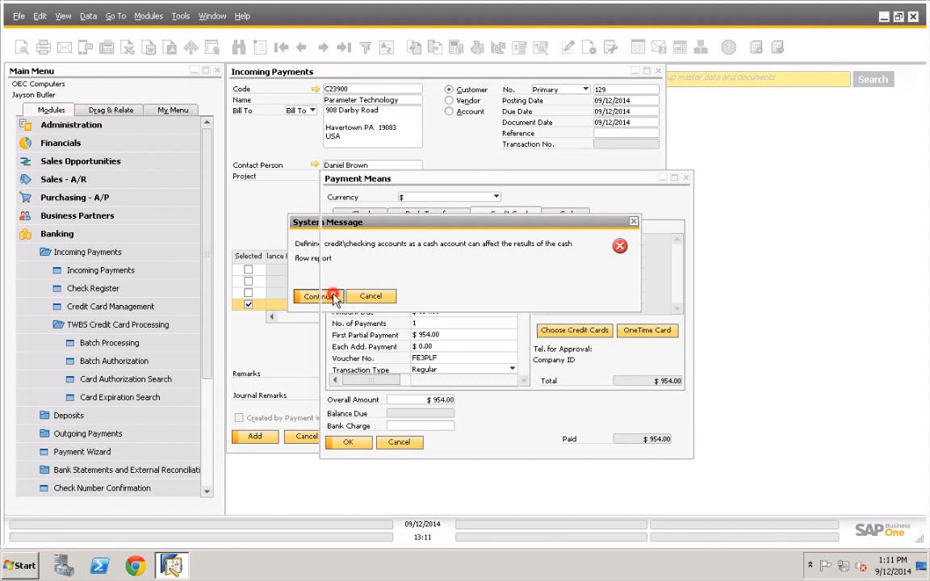
left_click(332, 297)
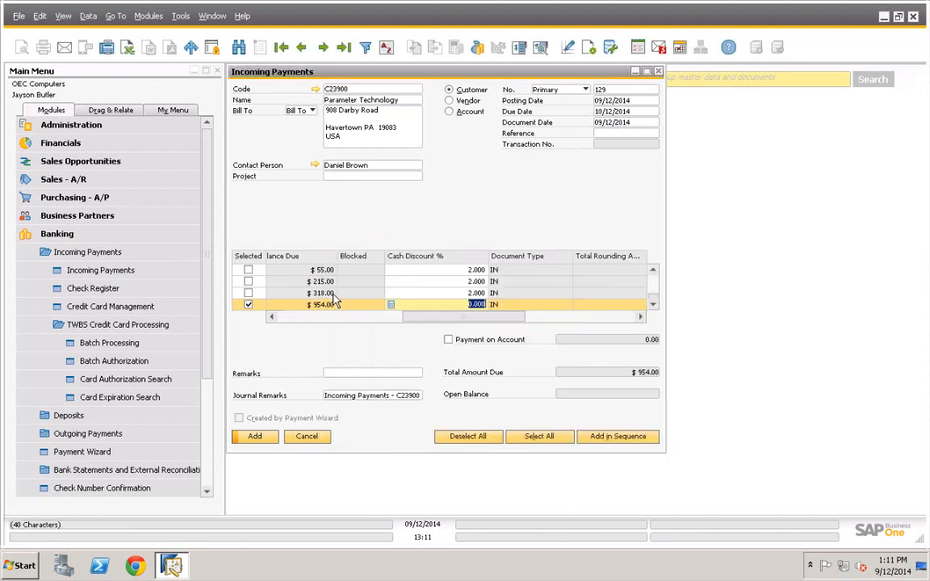
left_click(265, 441)
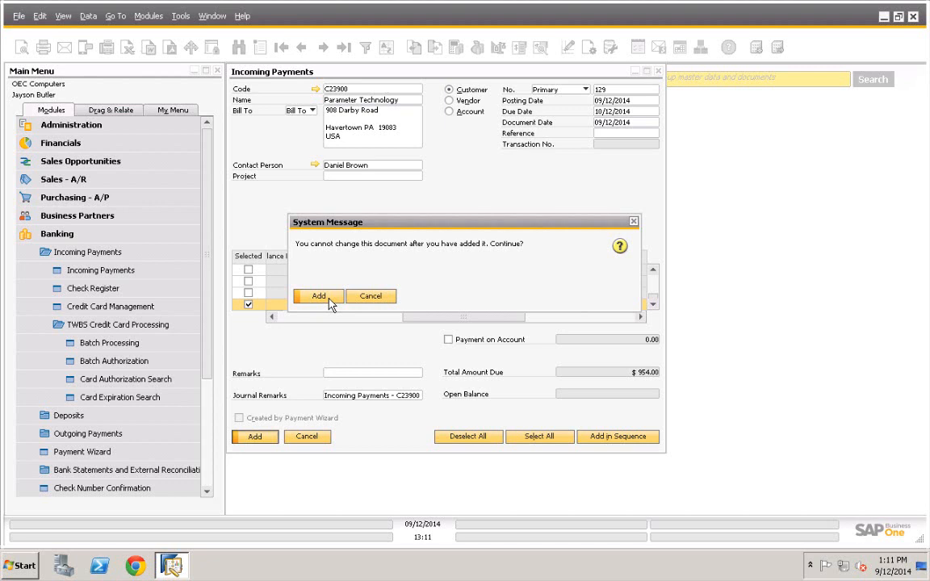
left_click(329, 298)
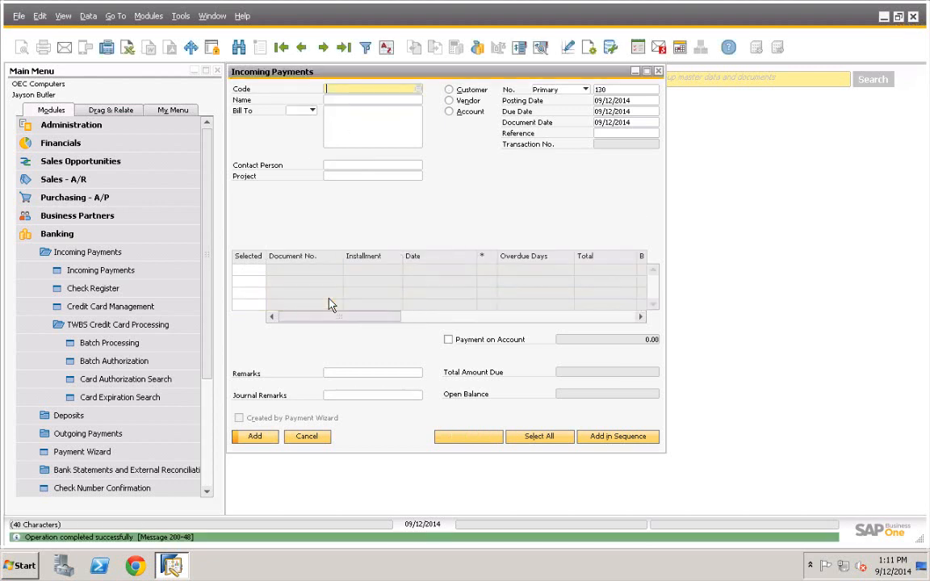
Step: Open the newly added incoming payment for Parameter Technology and view its payment means
left_click(302, 46)
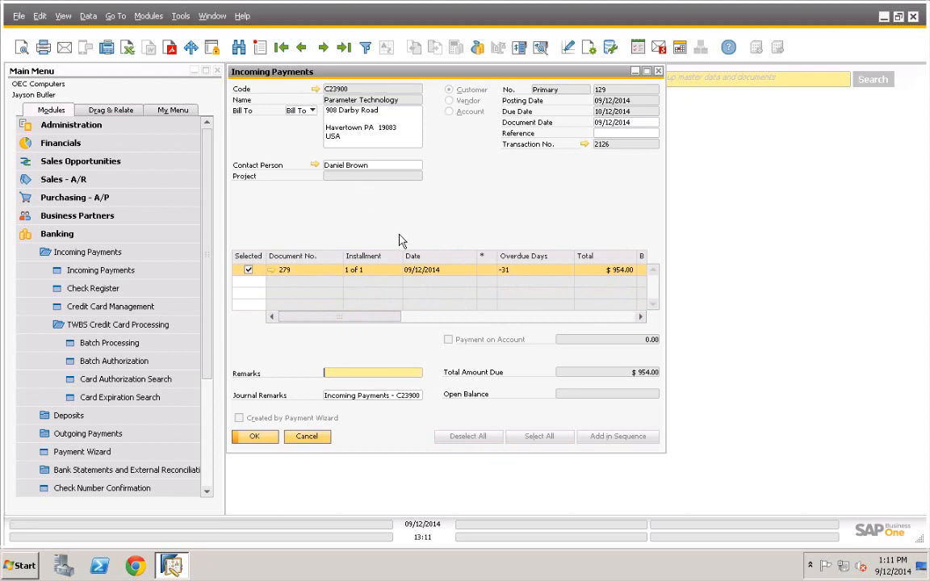
left_click(479, 50)
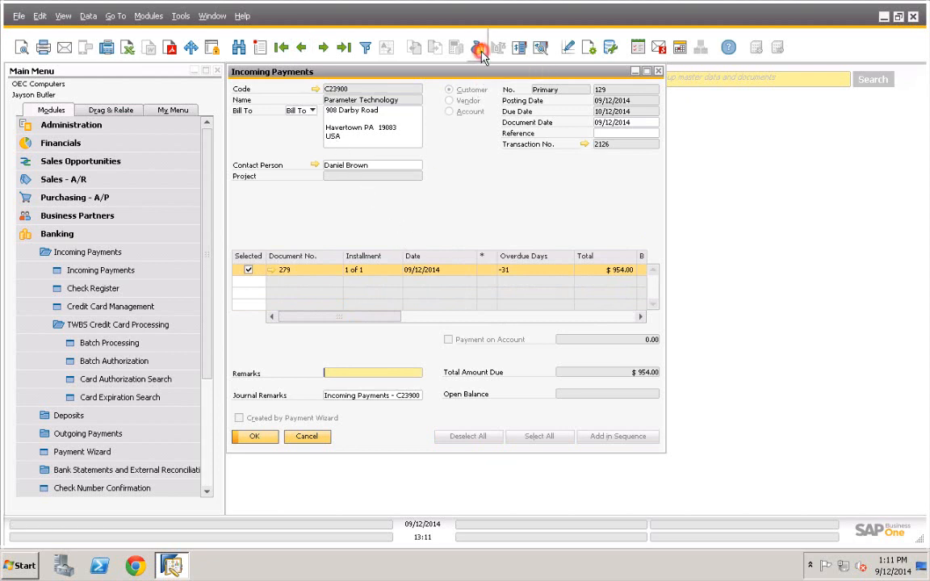